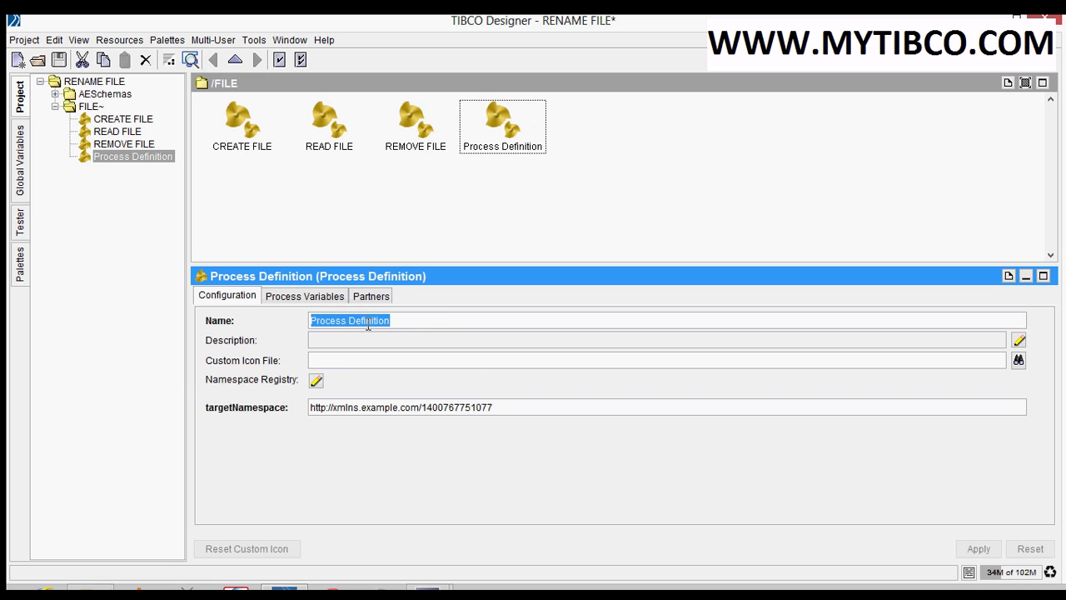
- Rename the new process definition as RENAME FILE, apply the change and open the process for editing
text(R)
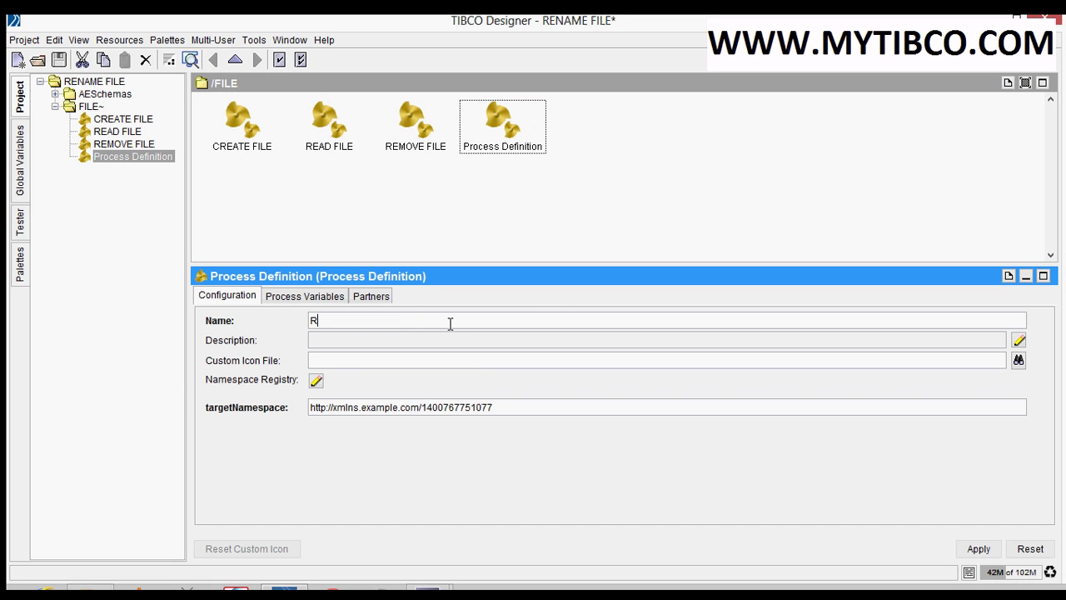
text(ENAME FILE)
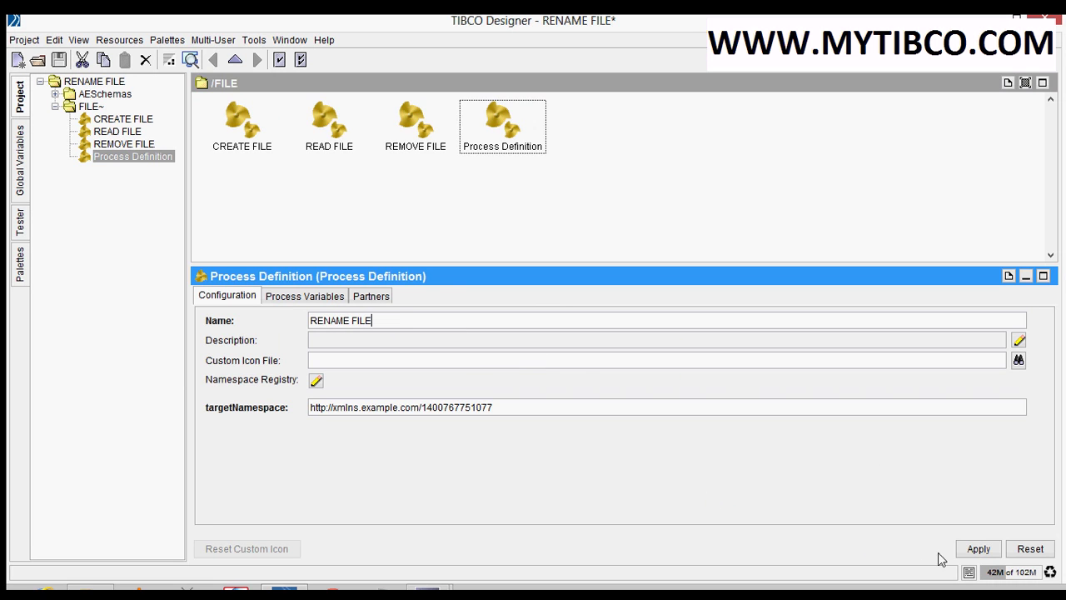
click(978, 548)
double_click(444, 145)
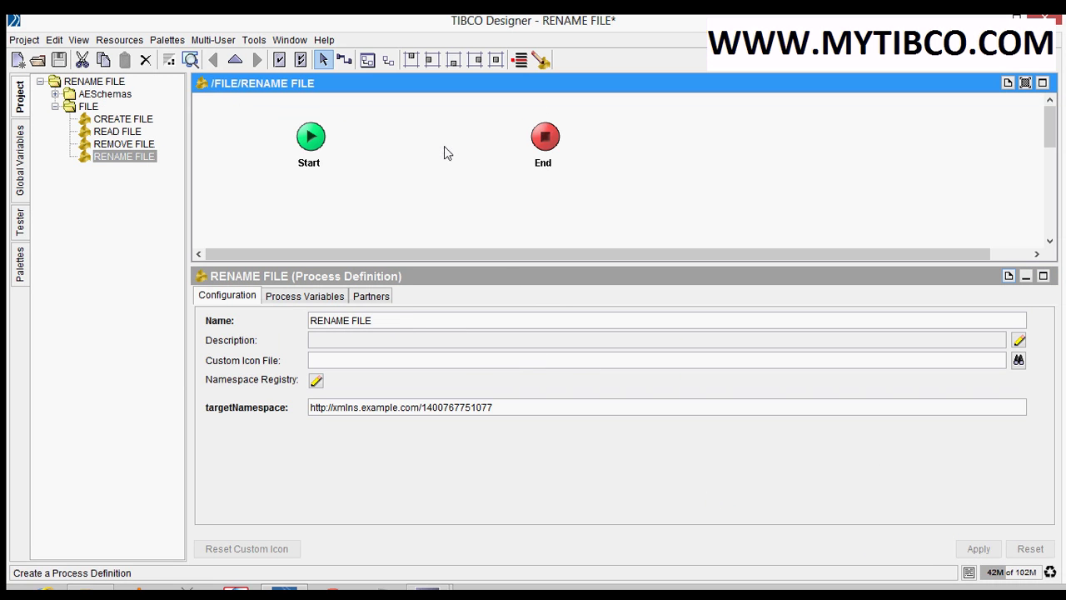
- Add a Rename File activity from the File resources between Start and End in the process
right_click(406, 153)
mouse_move(456, 190)
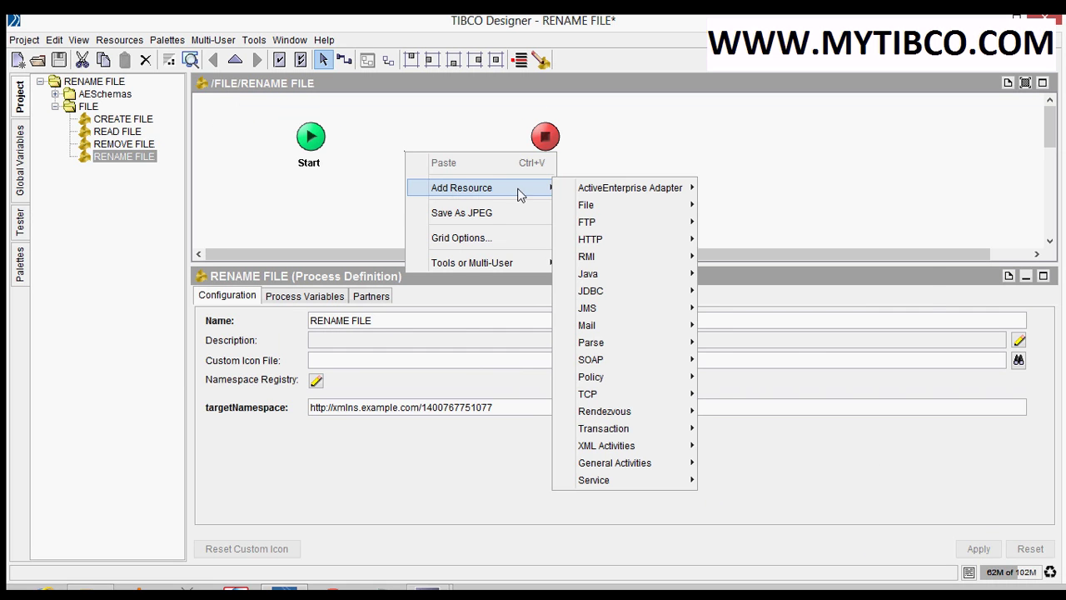
mouse_move(589, 210)
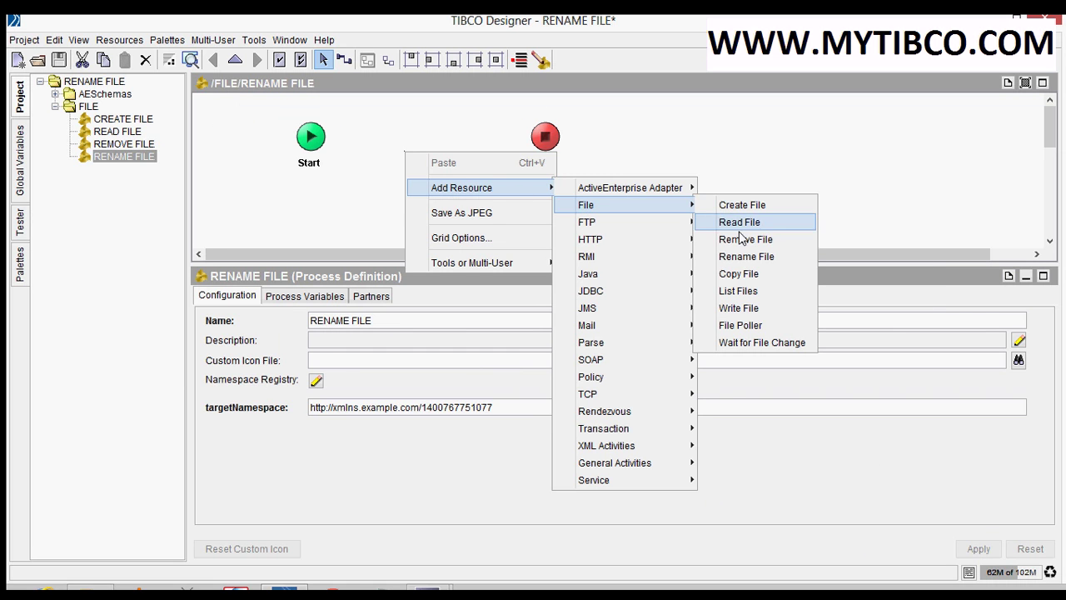
click(749, 257)
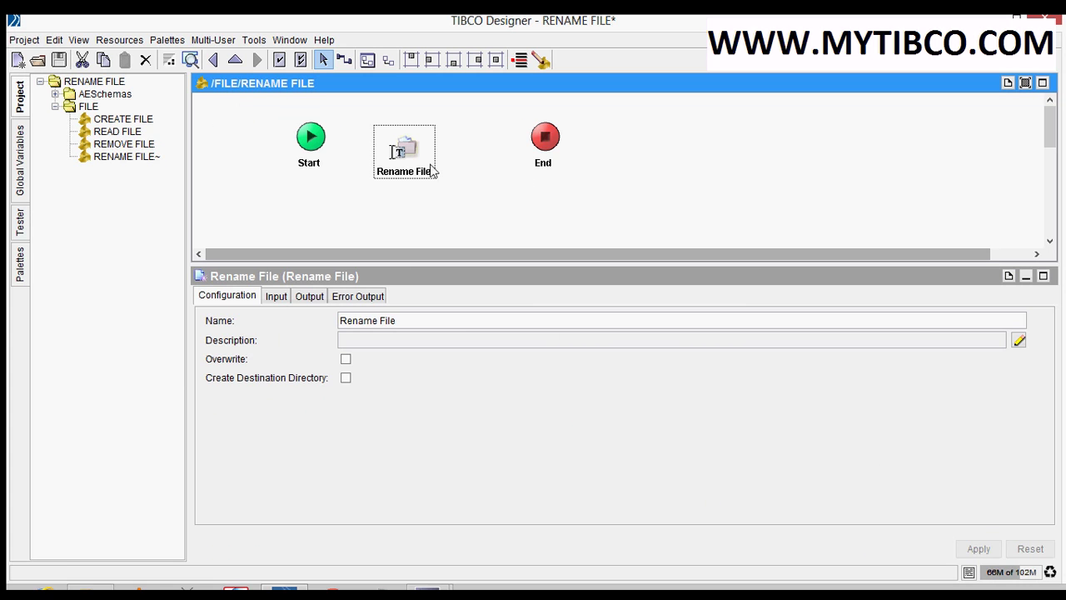
click(433, 211)
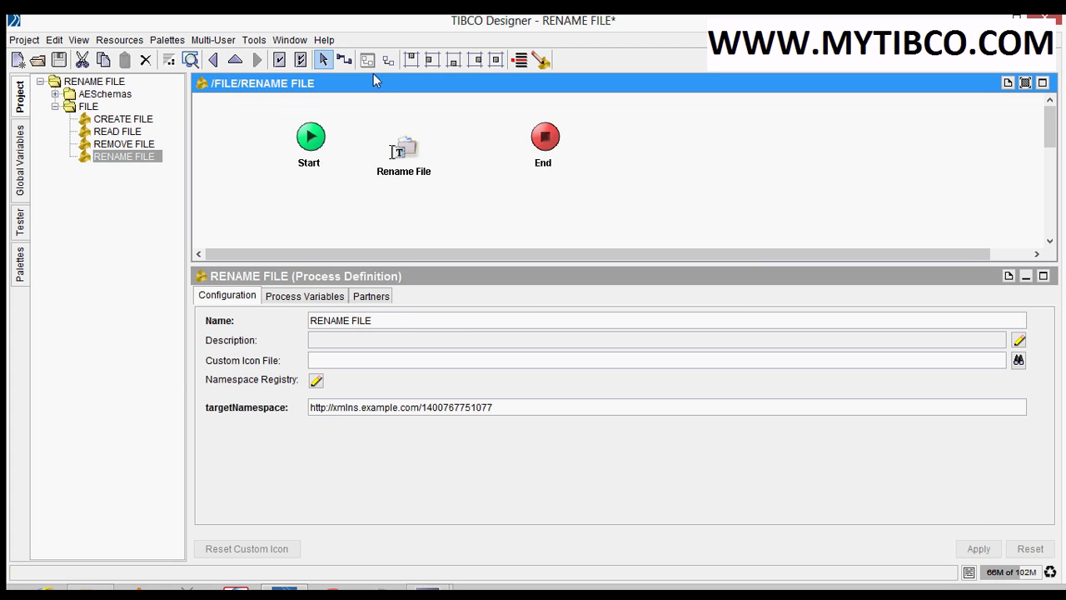
- Create transitions from Start to the Rename File activity and from Rename File to End
click(345, 61)
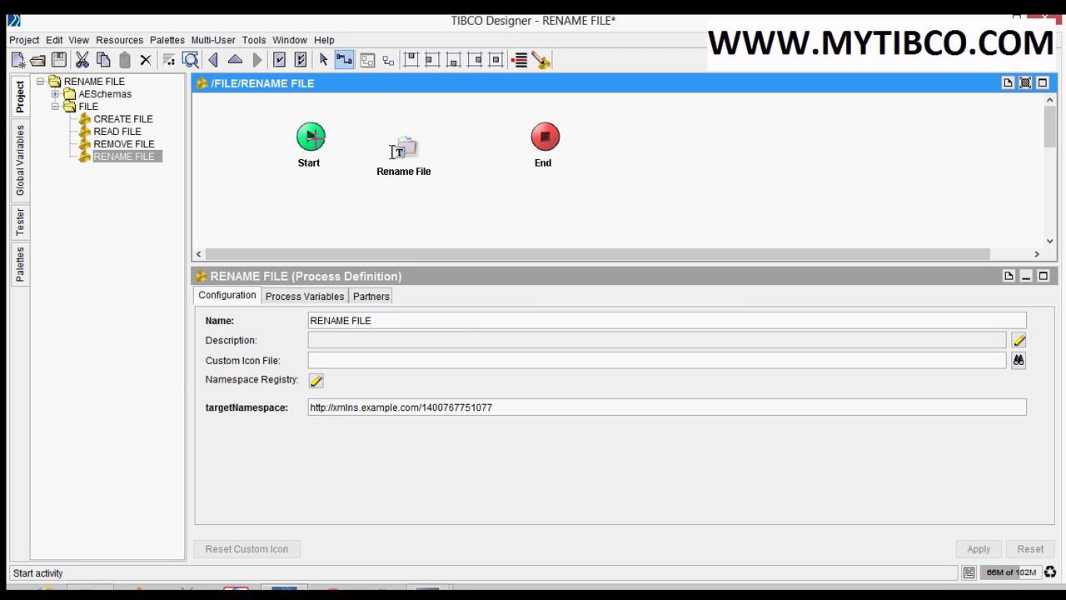
drag(310, 138, 536, 136)
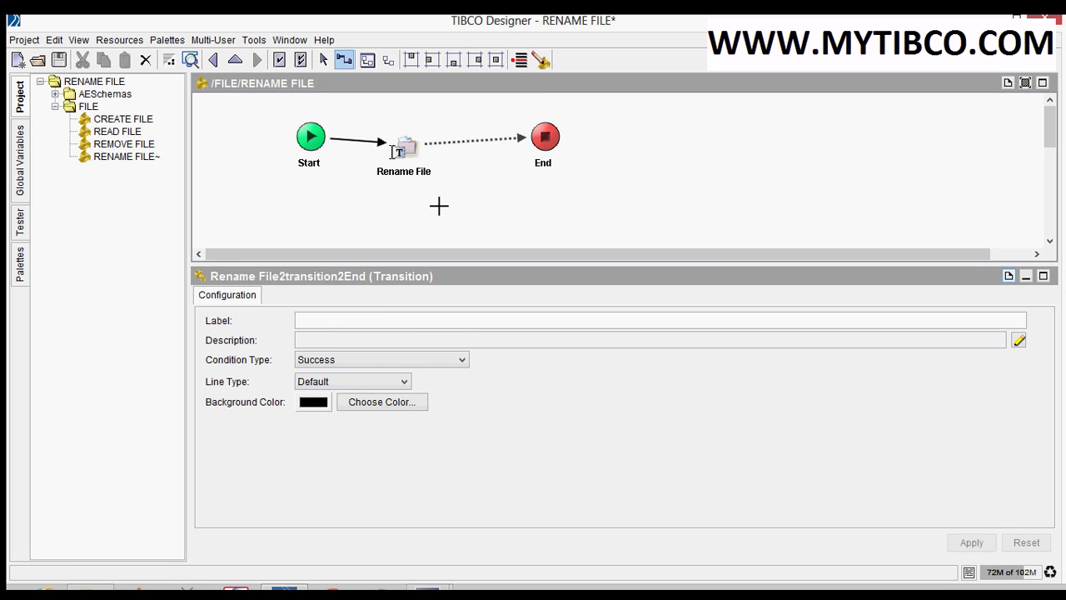
key(Escape)
- Review the Rename File activity's input, output, error output and configuration settings
click(404, 160)
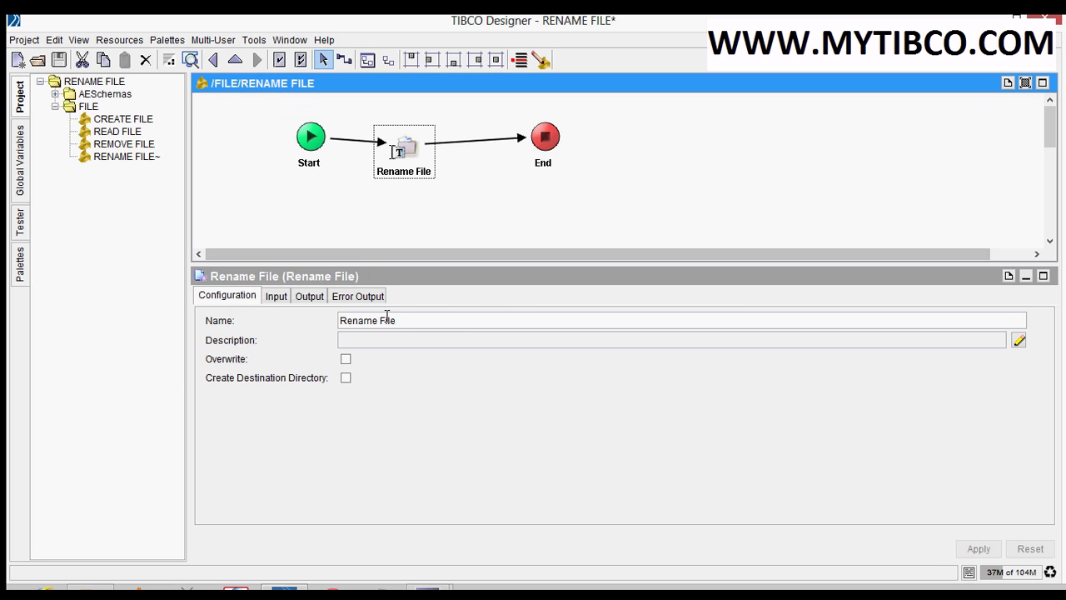
click(283, 301)
click(307, 302)
click(348, 300)
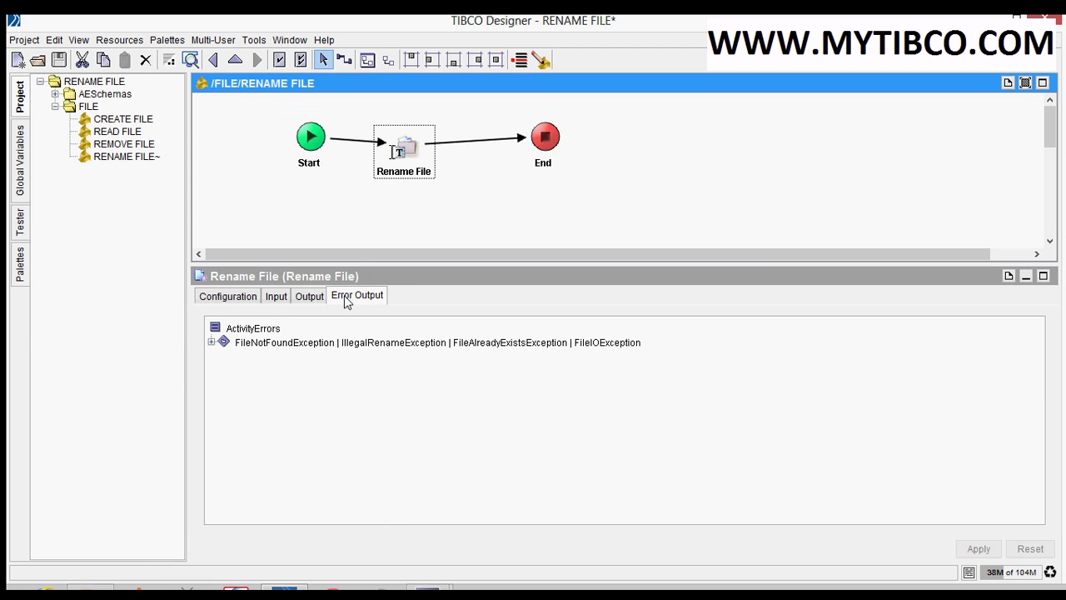
click(233, 300)
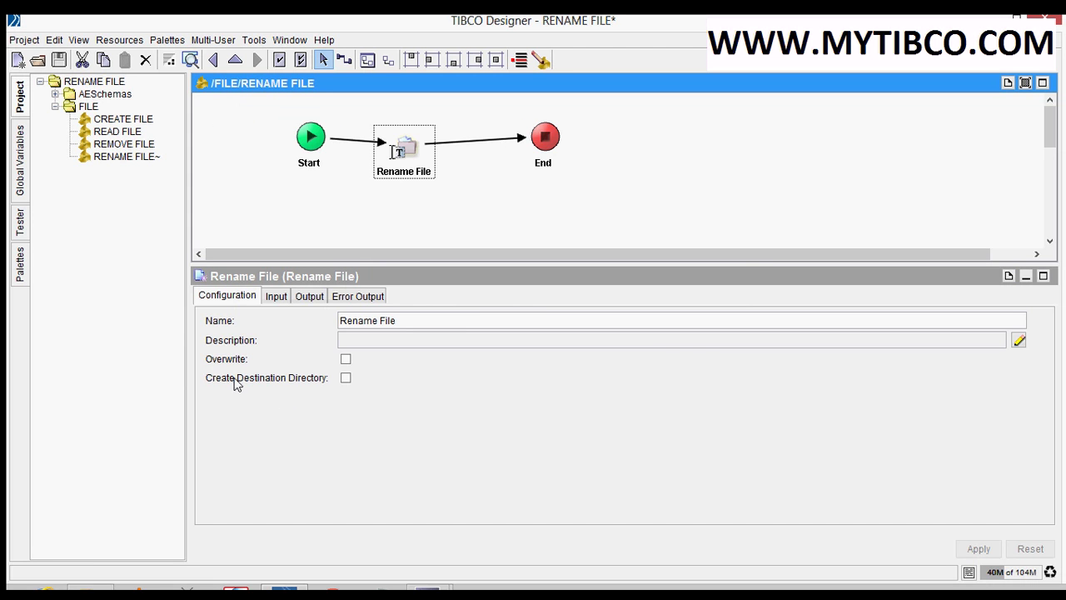
- Open the activity's fromFileName input for editing, and check the source text file in the D: drive's FILE folder using File Explorer
click(275, 298)
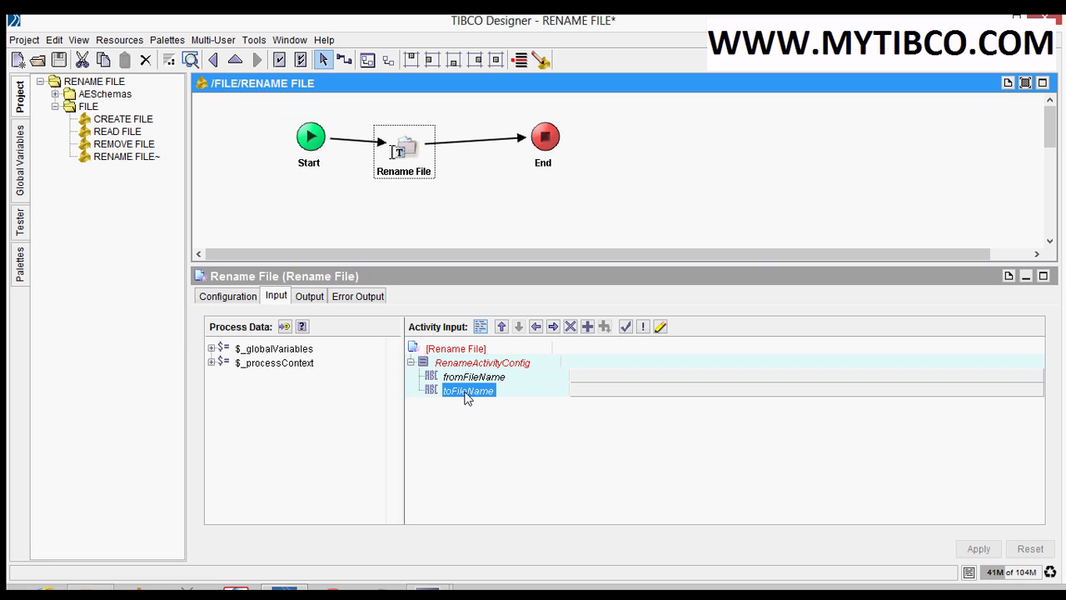
click(609, 377)
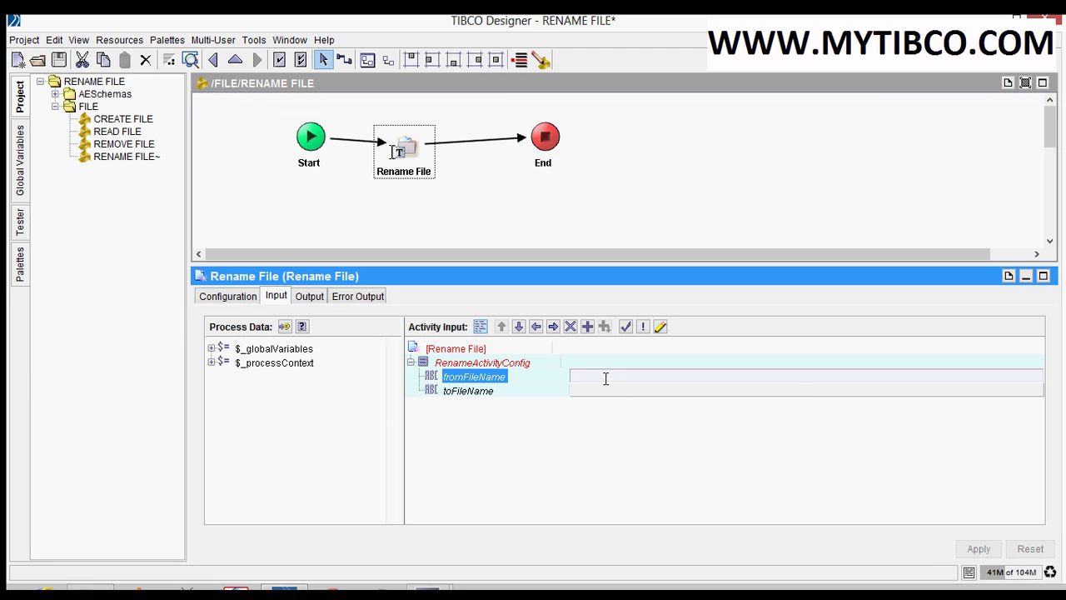
key(alt+Tab)
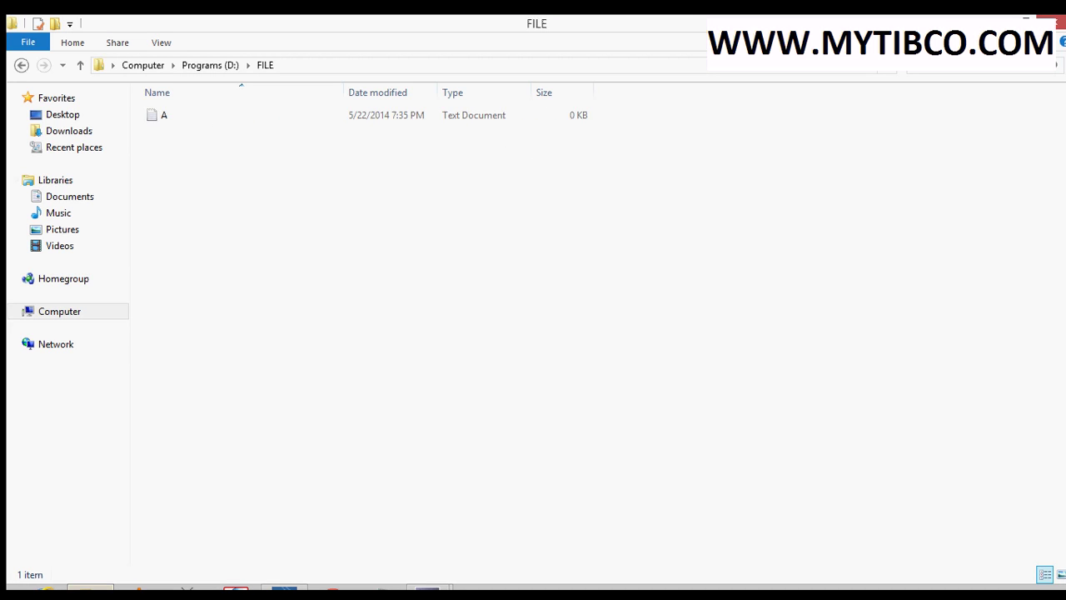
click(176, 123)
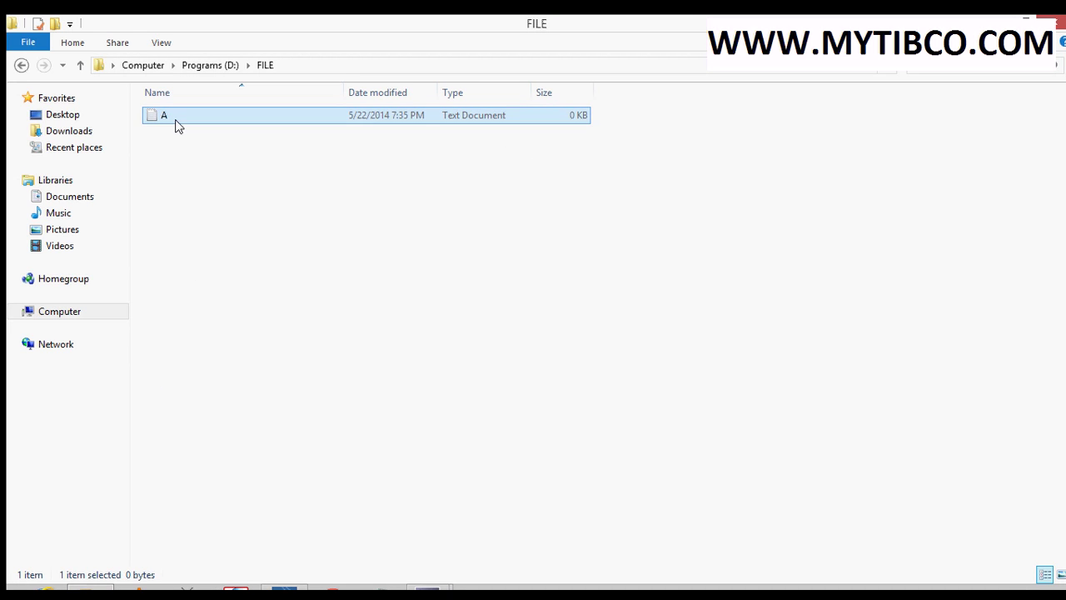
click(202, 183)
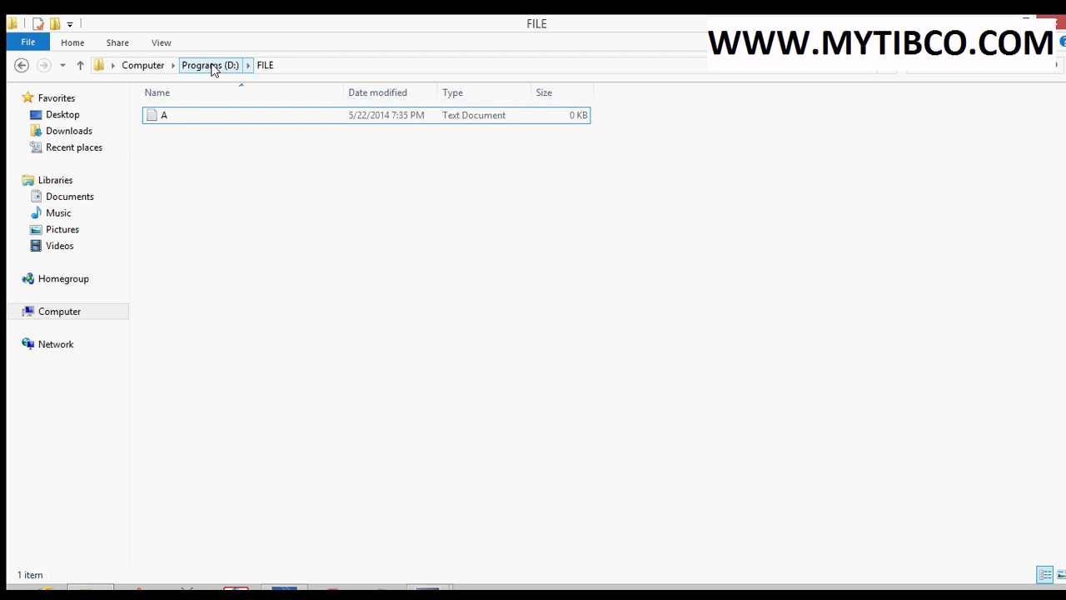
click(188, 124)
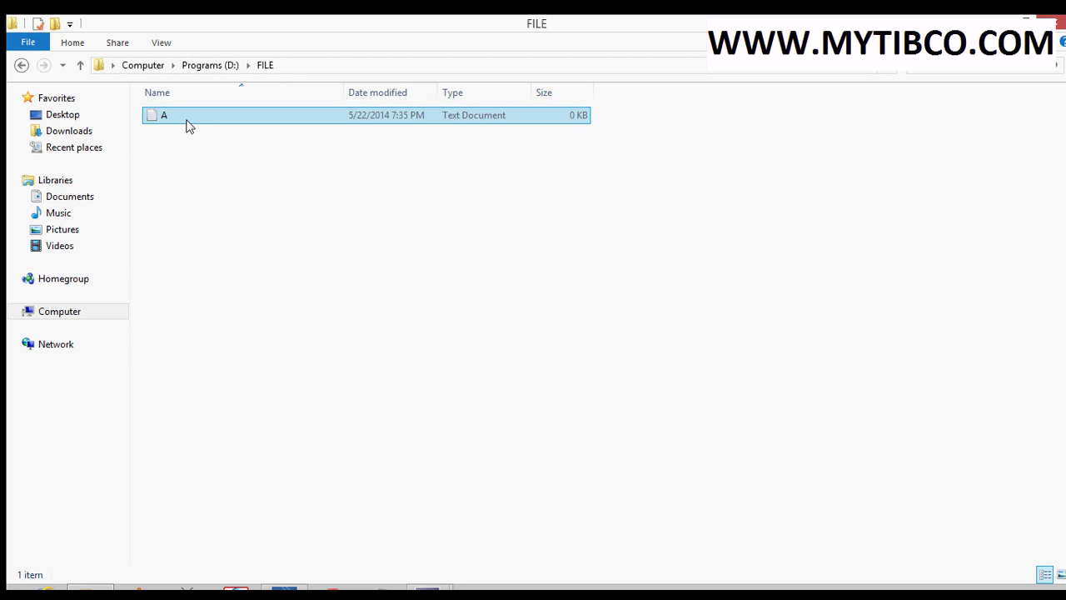
click(198, 171)
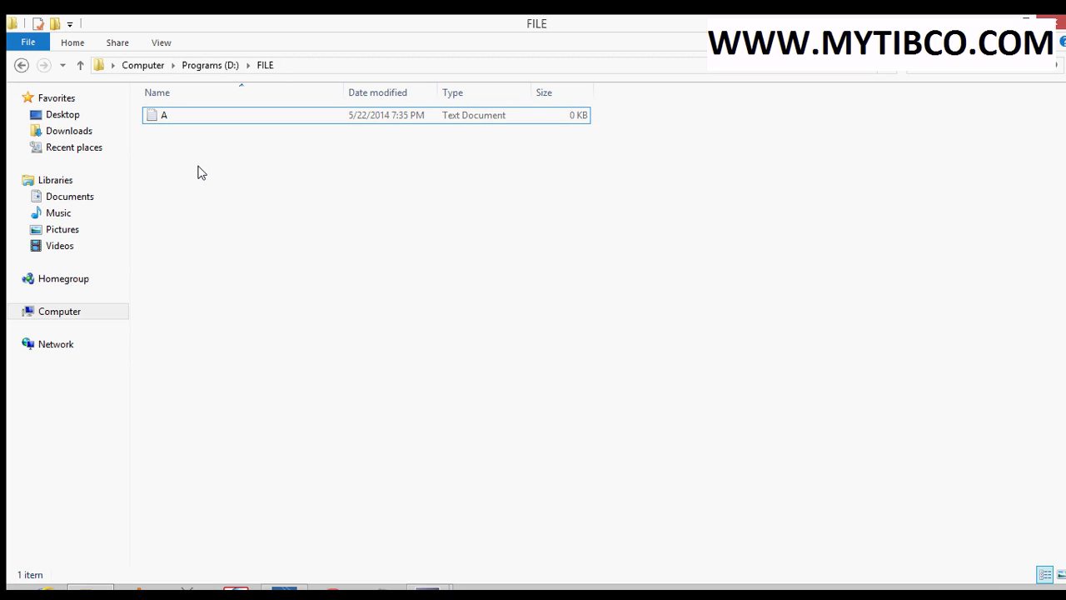
key(alt+Tab)
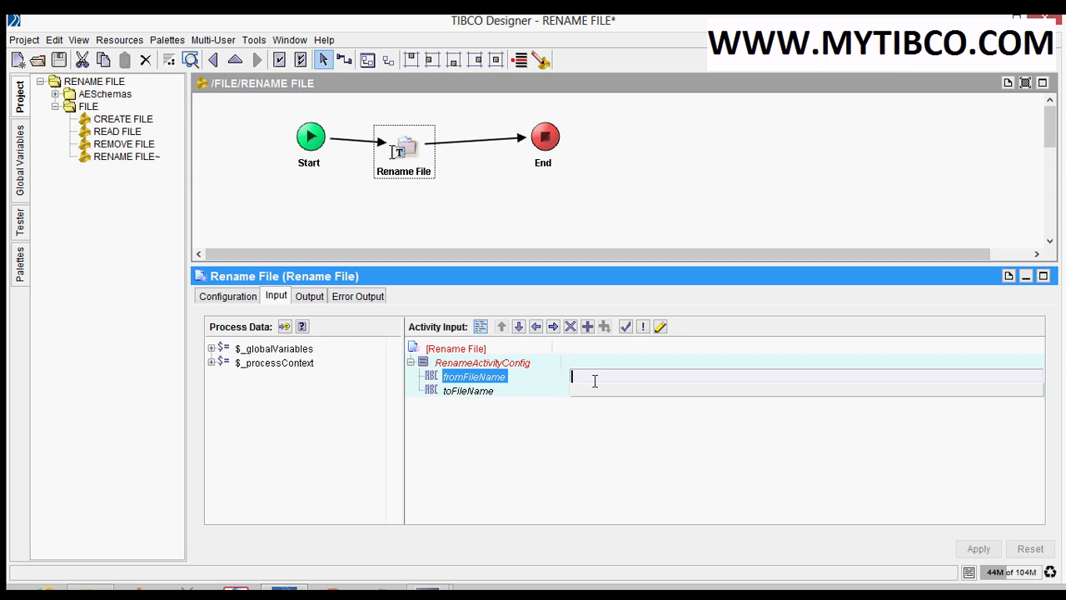
- In TIBCO Designer, set the Rename File activity's fromFileName input to 'd:/FILE/A.txt'
text(")
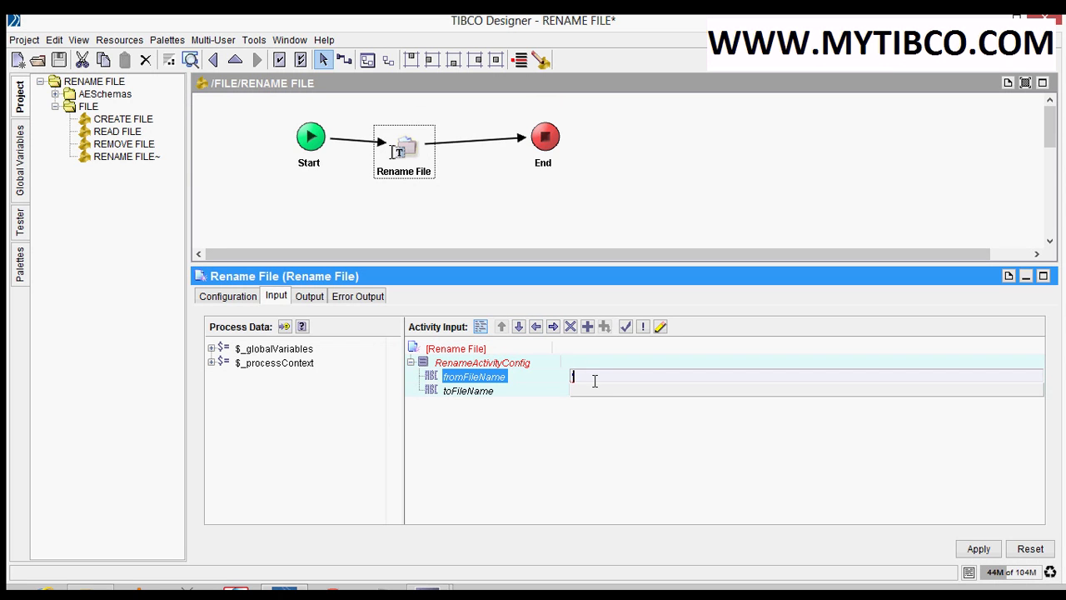
text(d:/FILE)
text(/)
text(a)
text(A.T)
key(BackSpace)
text(txt')
- Try to set the toFileName input to the path d:/FILE/B.txt and apply the mapping
click(612, 392)
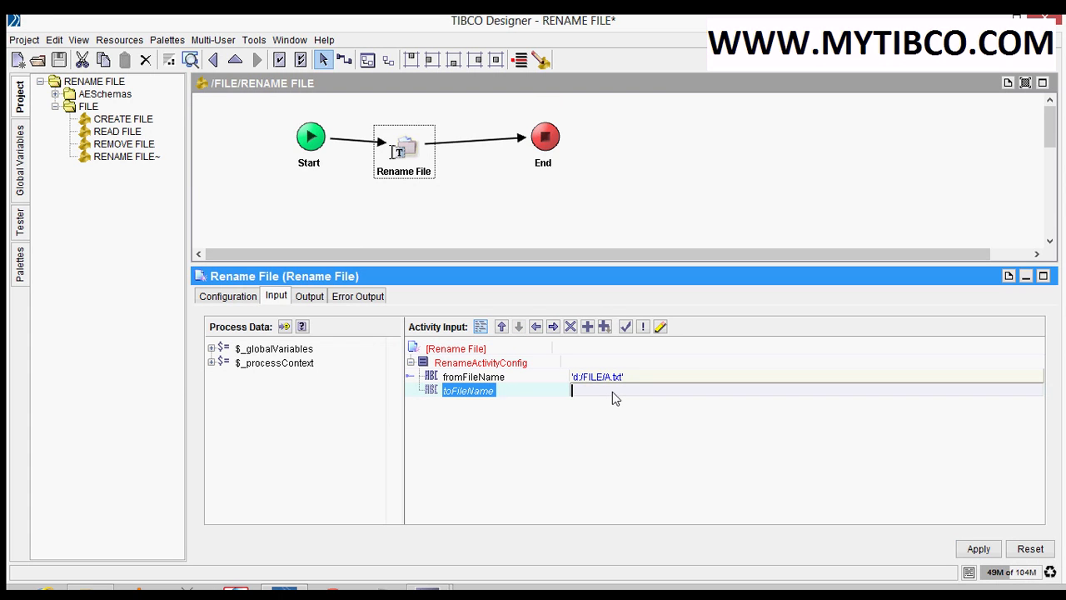
text('d)
text(:/FILE/b.txt)
key(Left)
key(Left)
key(Left)
key(Left)
key(BackSpace)
text(B)
click(980, 550)
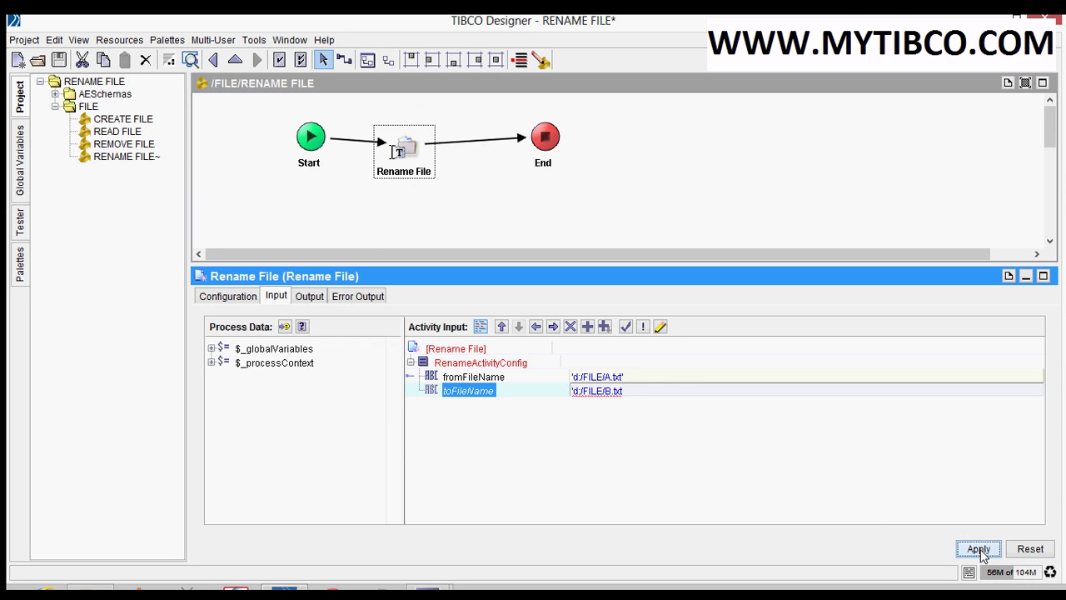
- Replace the toFileName input with the fully quoted path 'd:/FILE/B.txt' and apply the change
click(630, 393)
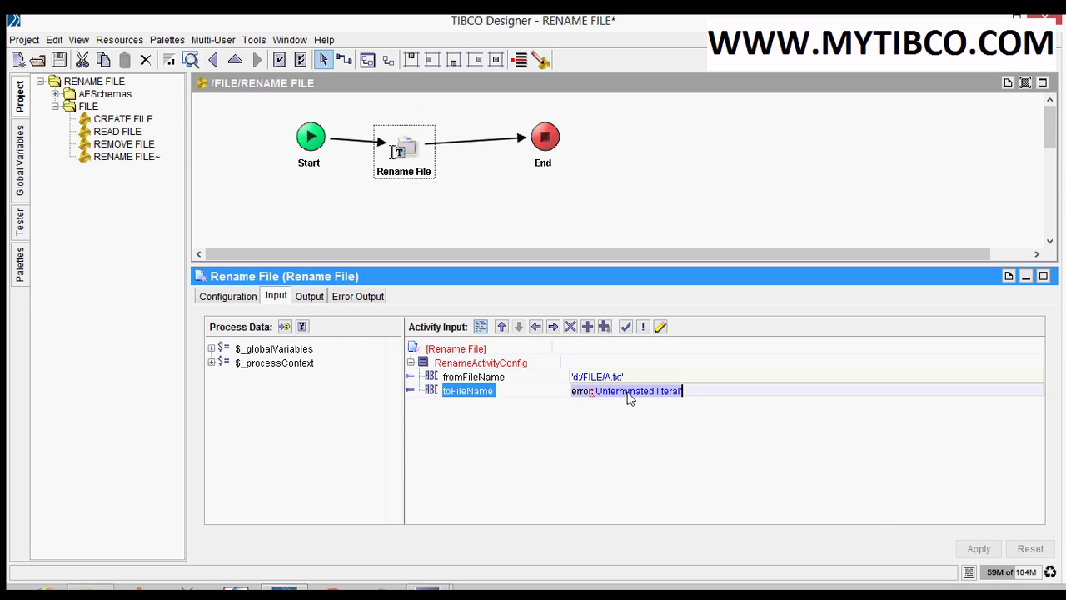
key(BackSpace)
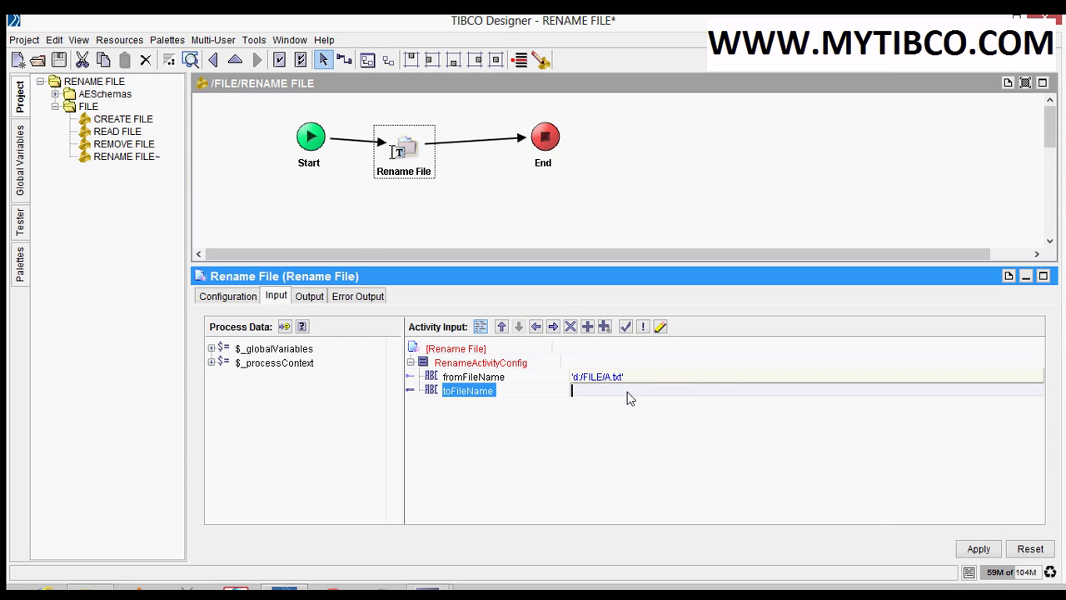
text('d:/FILE/B.txt')
click(979, 549)
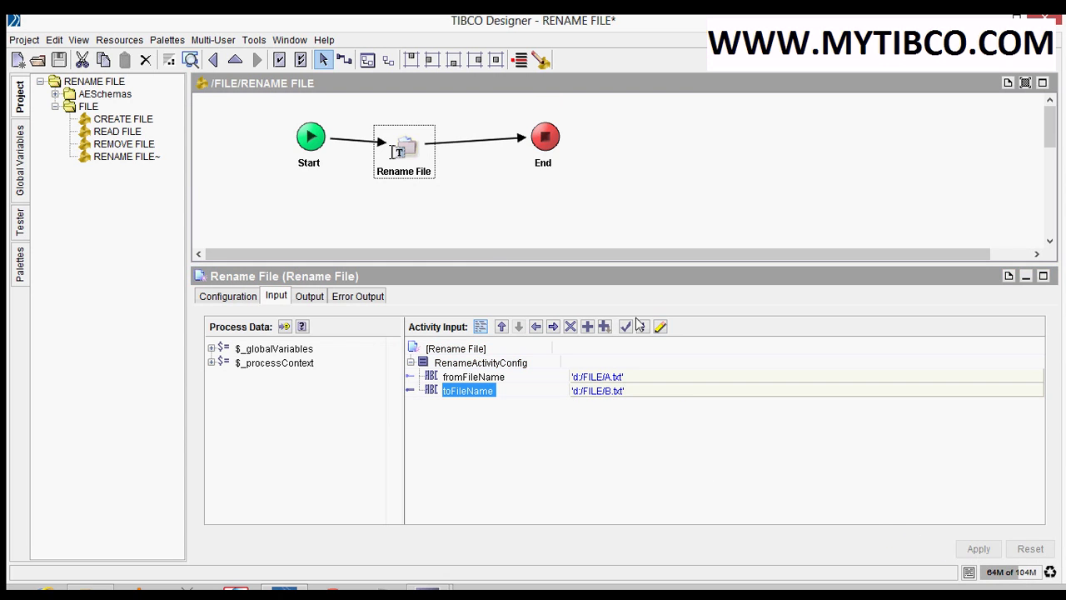
- Save the project, then load and start the current RENAME FILE process in the tester
click(59, 60)
click(21, 220)
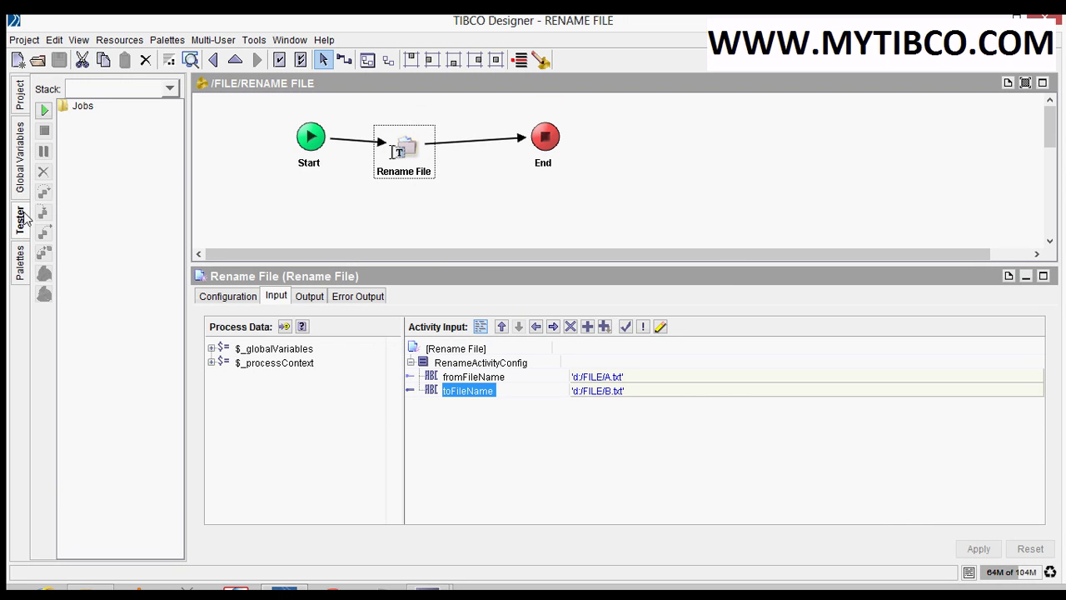
click(44, 109)
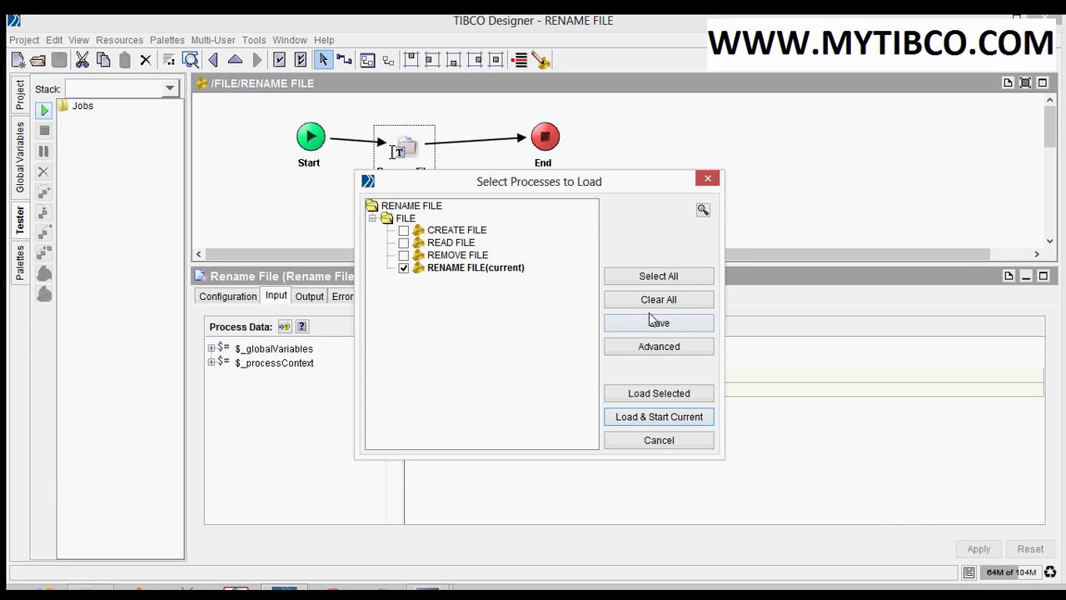
click(659, 417)
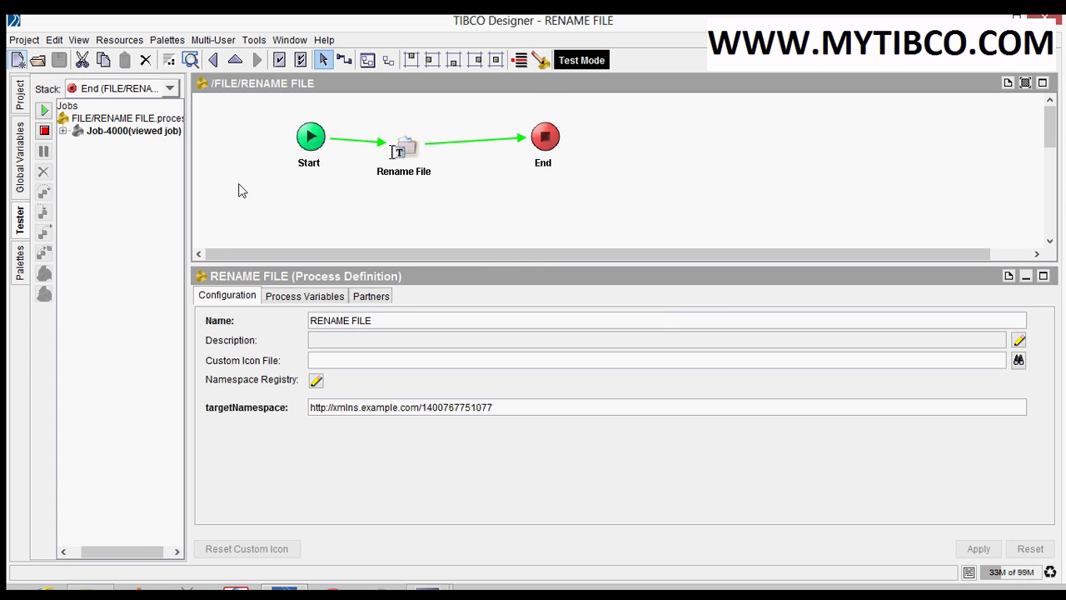
- Switch to File Explorer and check the text file's name in the D: drive's FILE folder
key(alt+Tab)
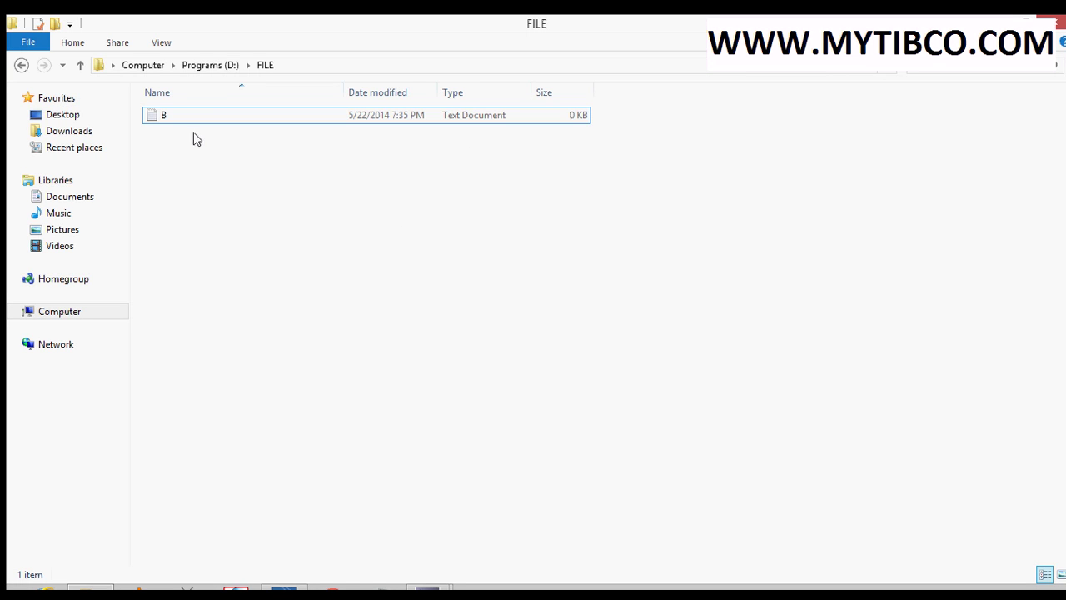
click(172, 122)
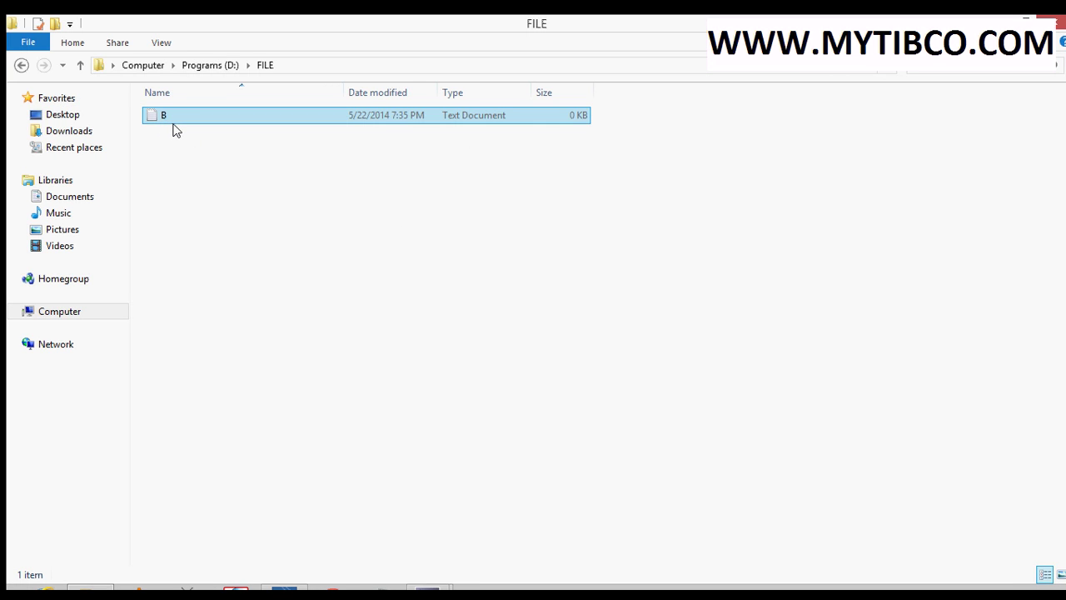
click(213, 189)
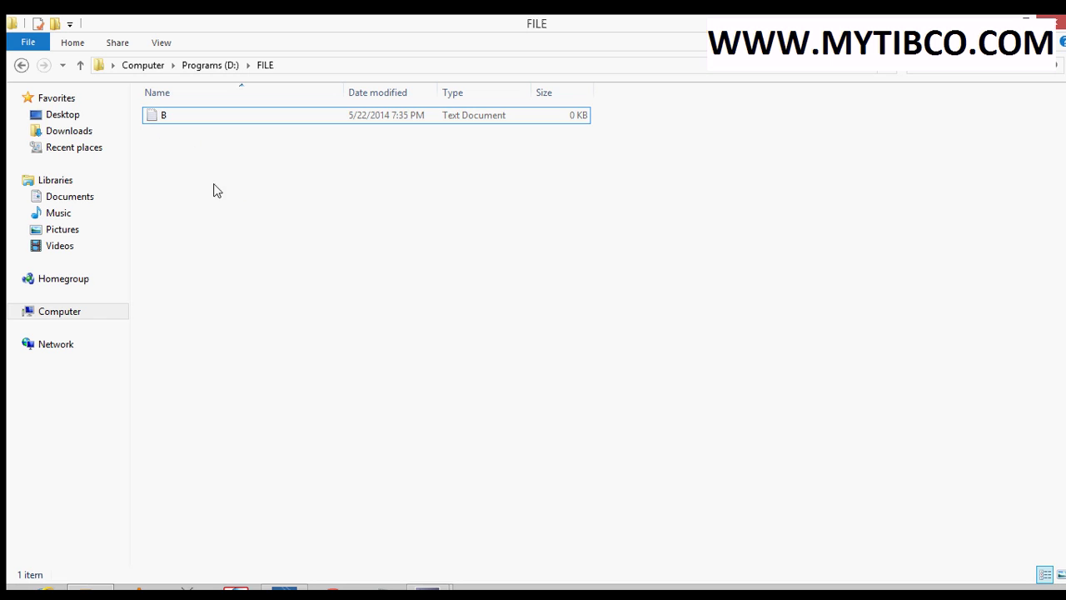
- Return to TIBCO Designer, select the Rename File activity and stop the running test
key(alt+Tab)
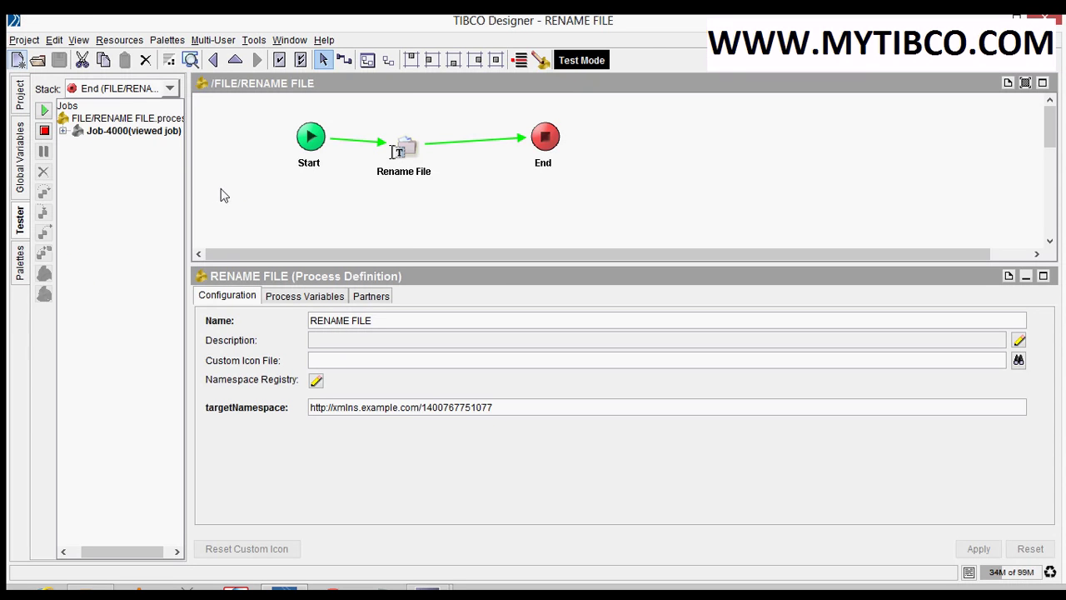
click(383, 171)
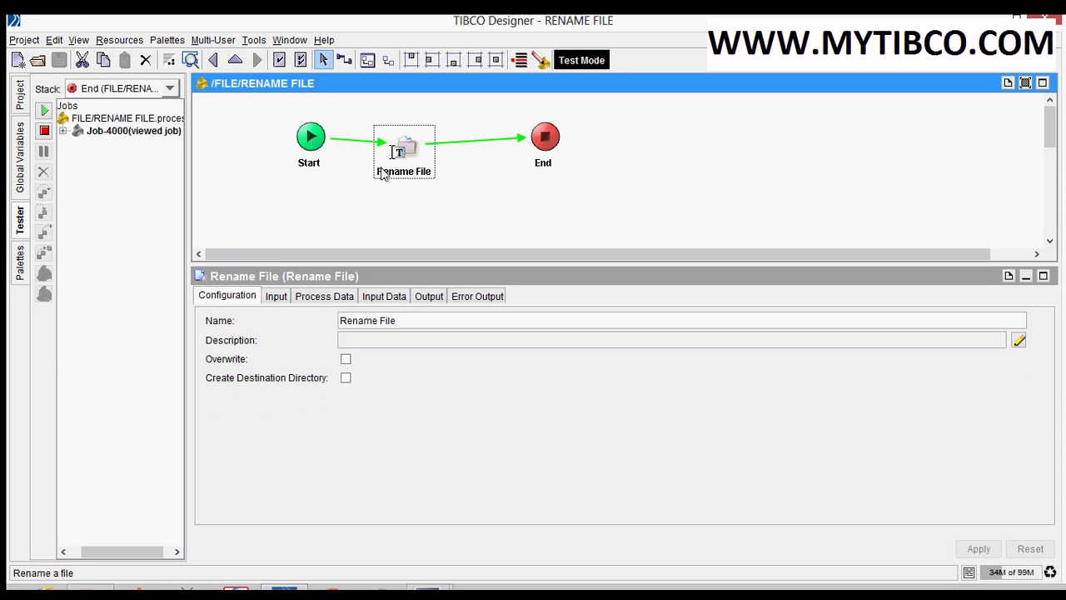
click(44, 131)
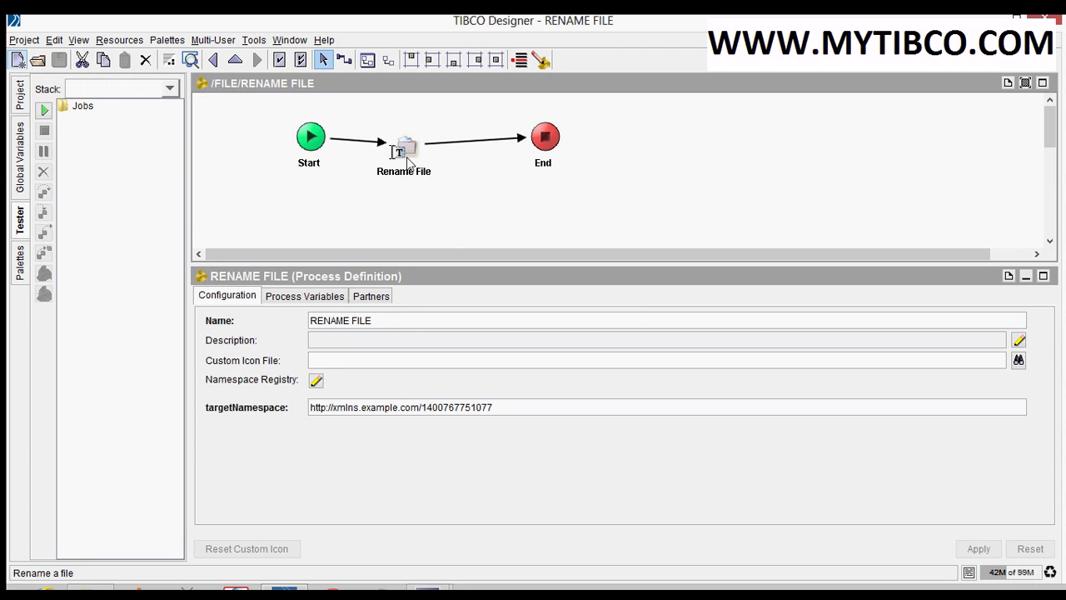
- Switch to File Explorer and create a new text document named A in the D: drive's FILE folder
click(408, 162)
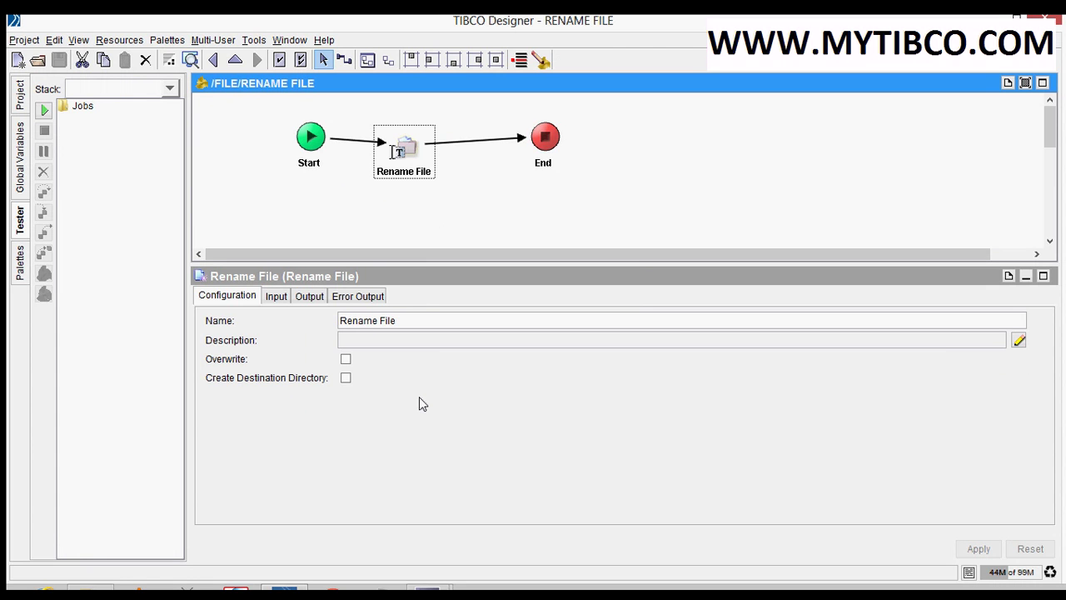
click(324, 205)
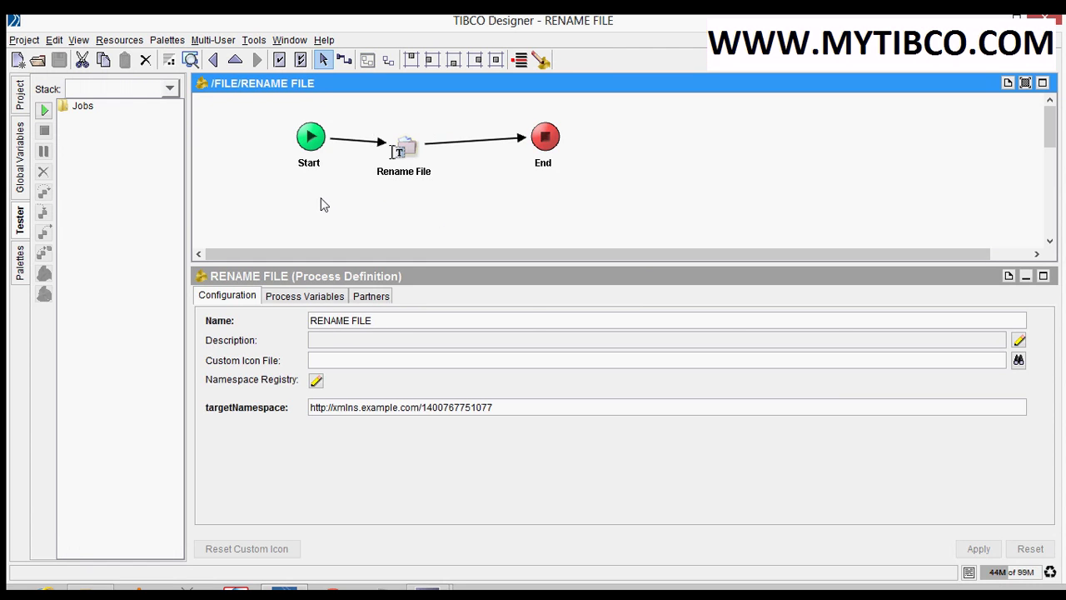
key(alt+Tab)
right_click(219, 186)
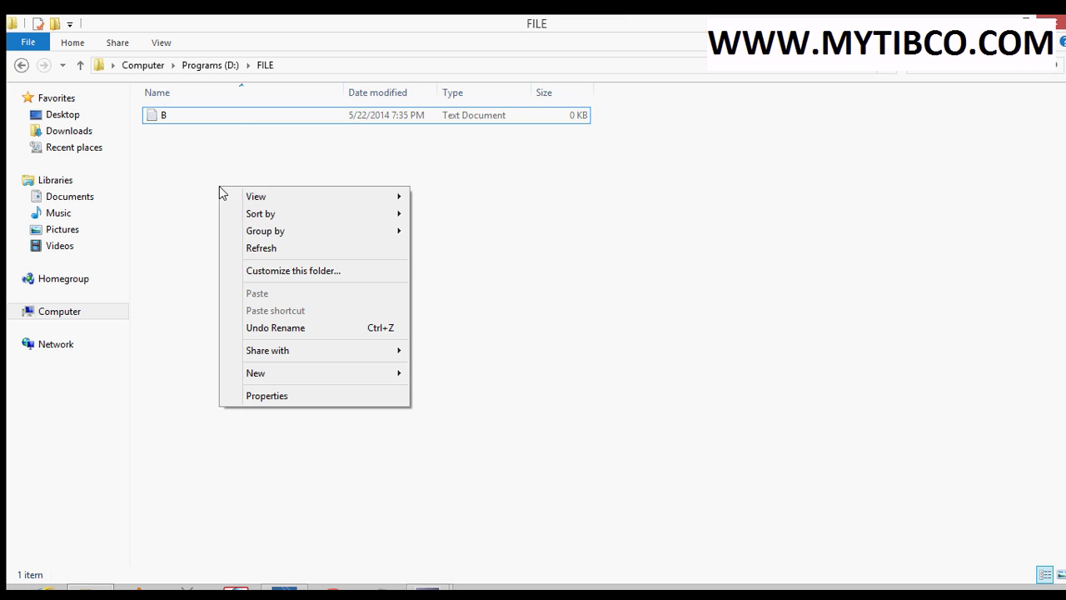
mouse_move(290, 375)
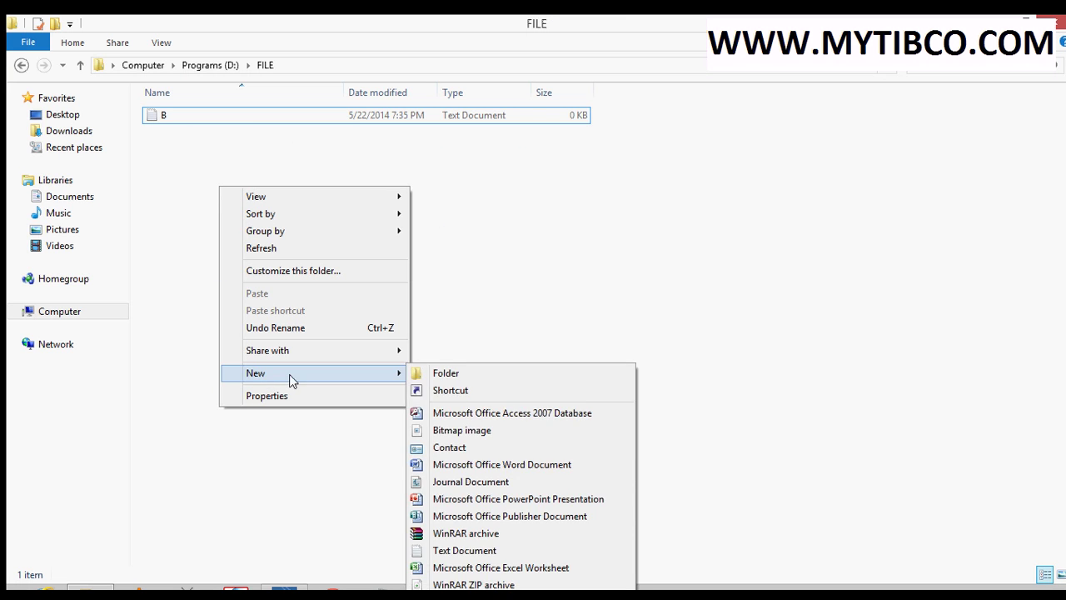
click(465, 552)
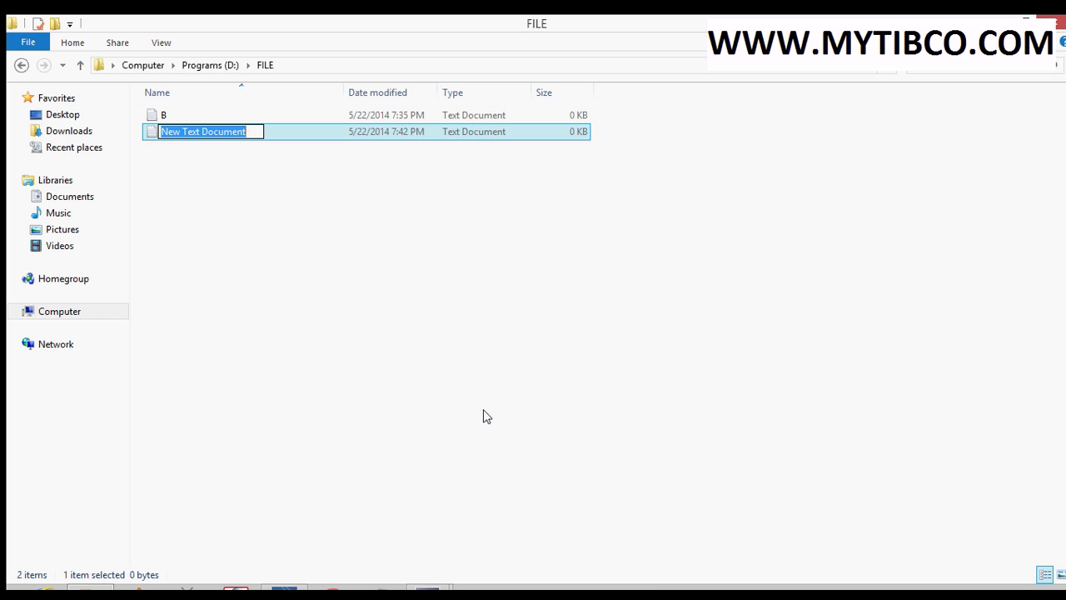
text(A)
key(Return)
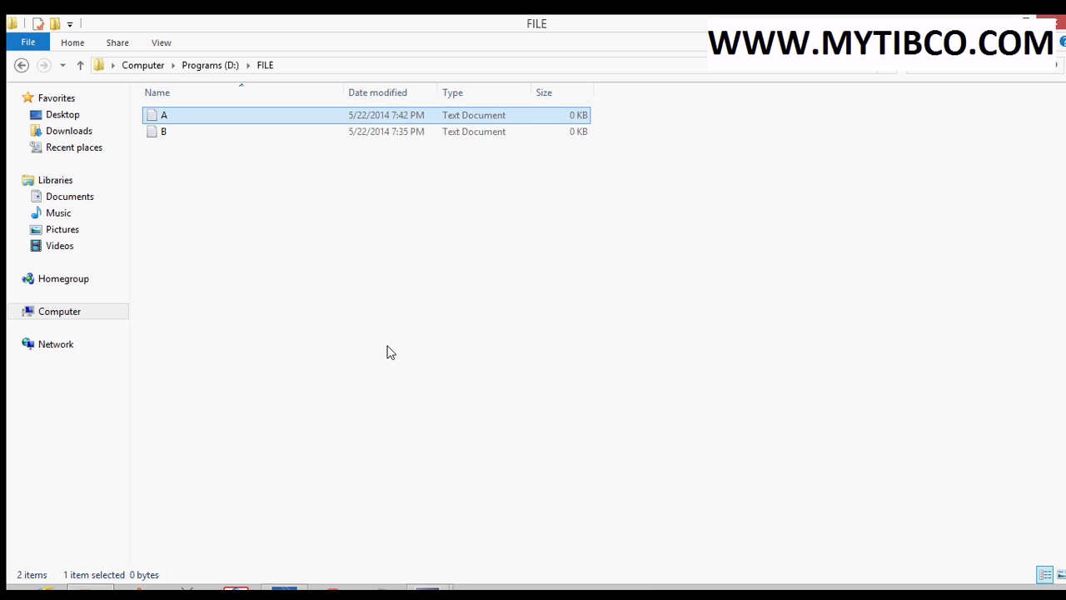
- Return to TIBCO Designer and review the Rename File activity's fromFileName and toFileName inputs and its configuration options
key(alt+Tab)
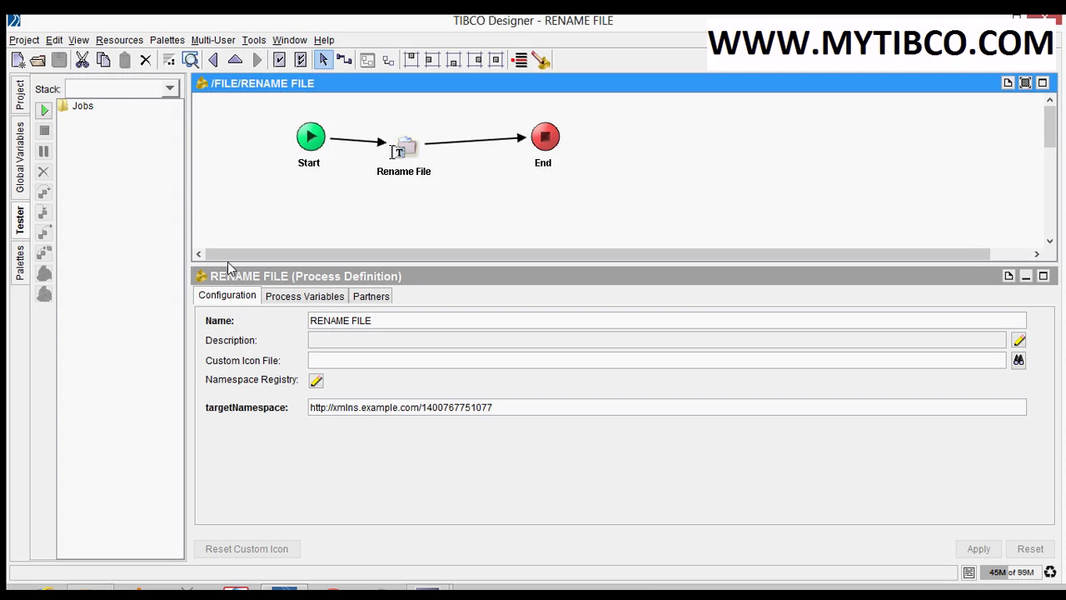
click(400, 158)
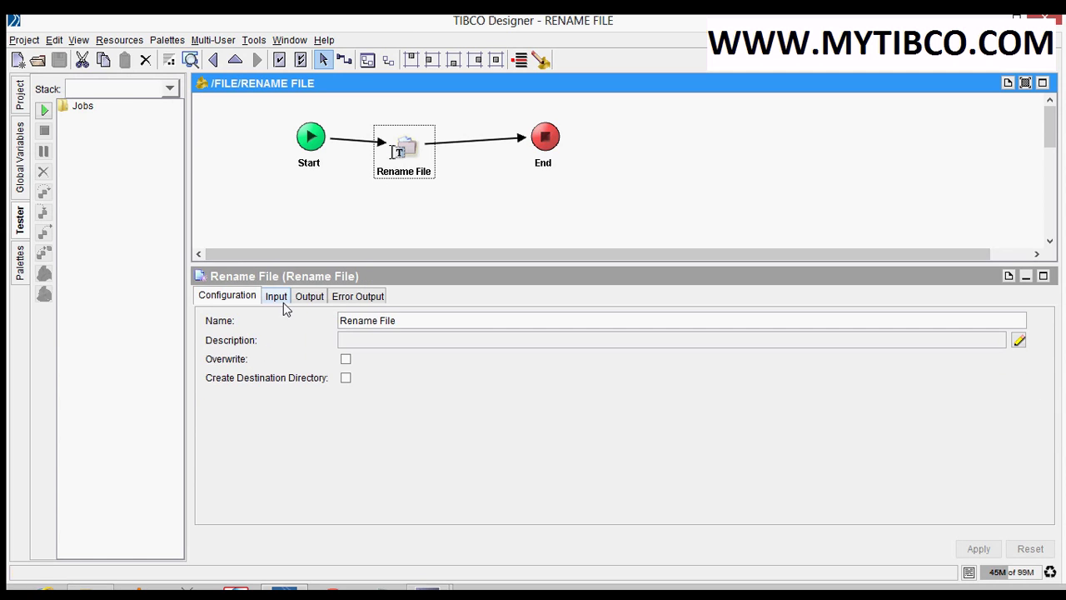
key(alt+Tab)
click(276, 296)
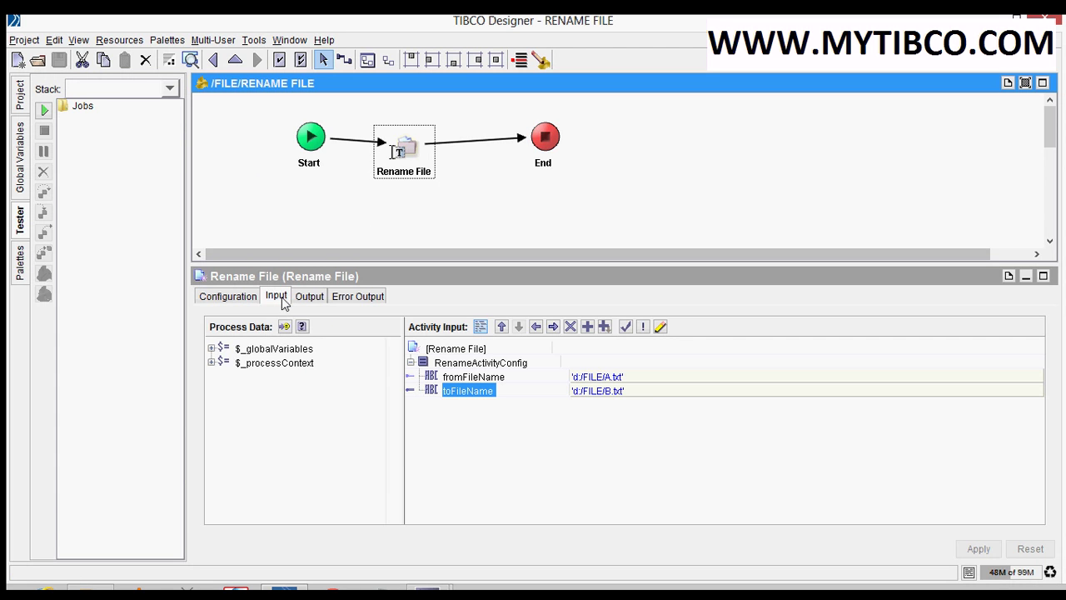
click(595, 377)
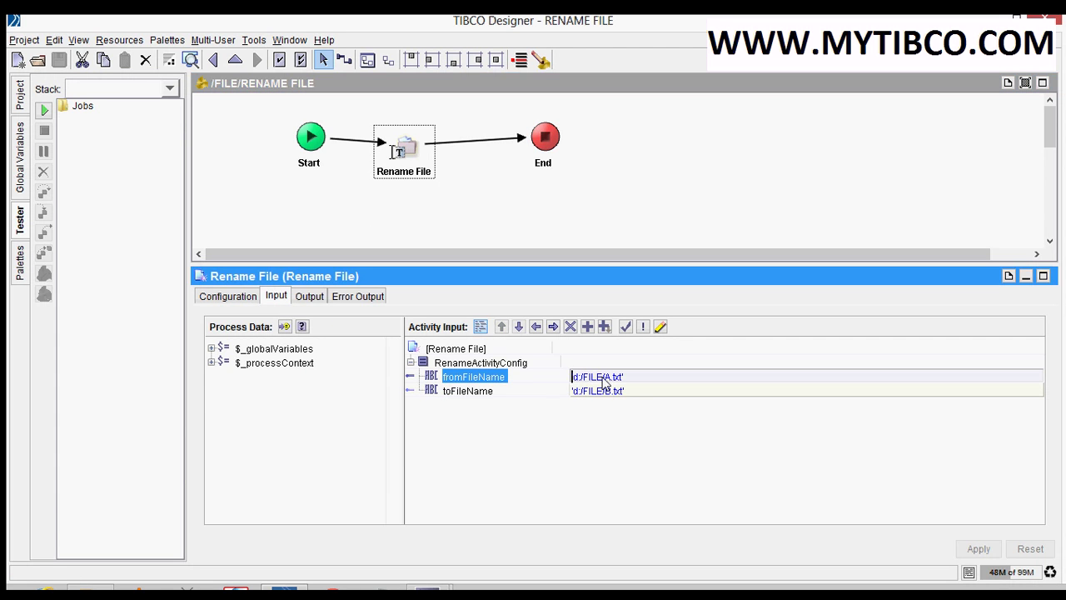
click(612, 396)
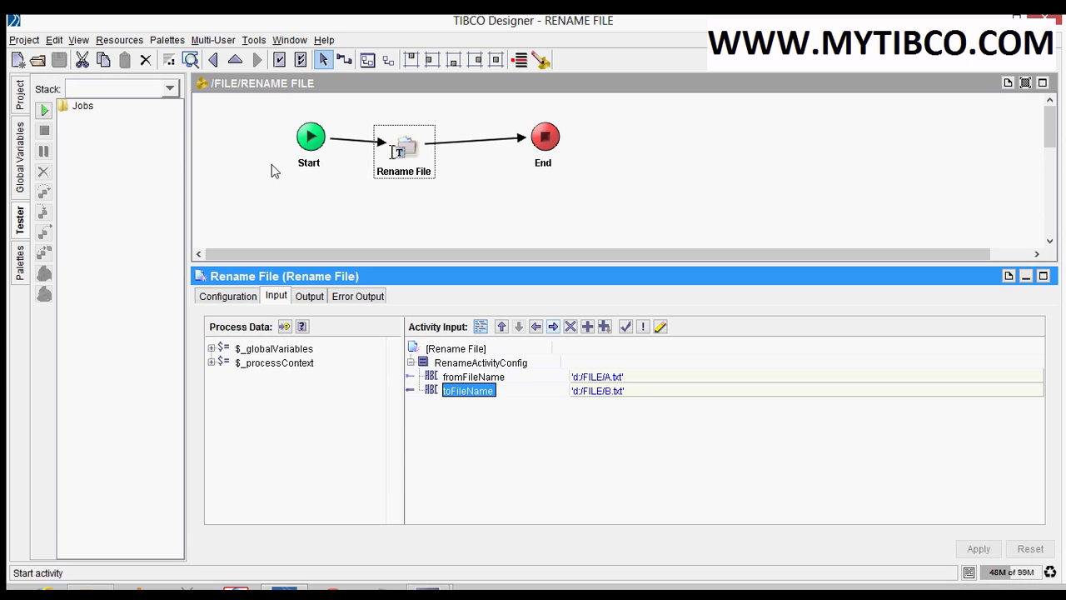
click(44, 109)
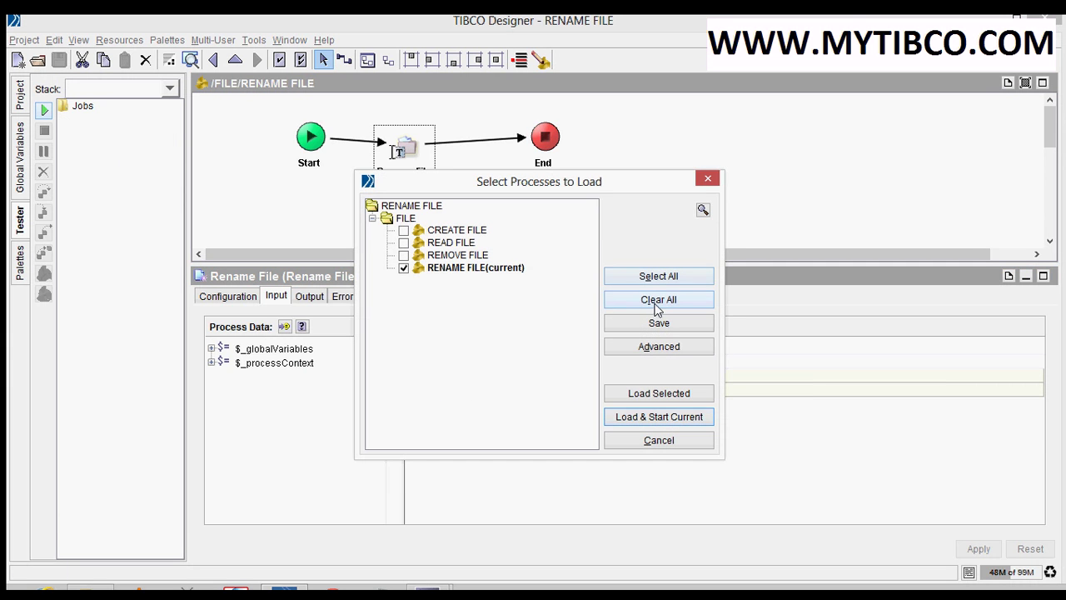
click(708, 178)
click(233, 298)
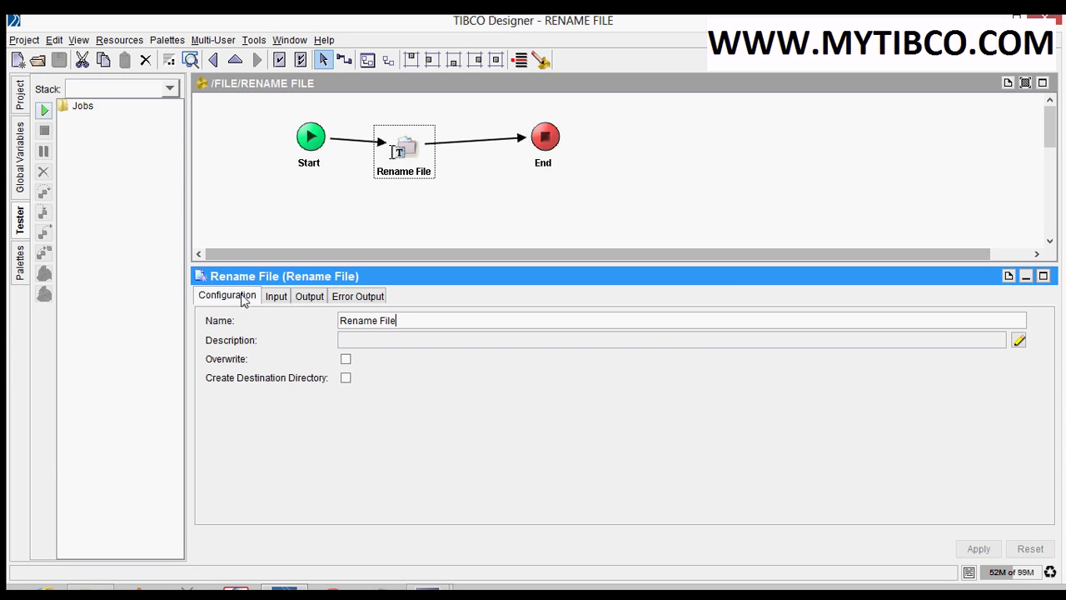
- Clear the process selection, load and start the current RENAME FILE process with Overwrite off, and stop the test
click(44, 110)
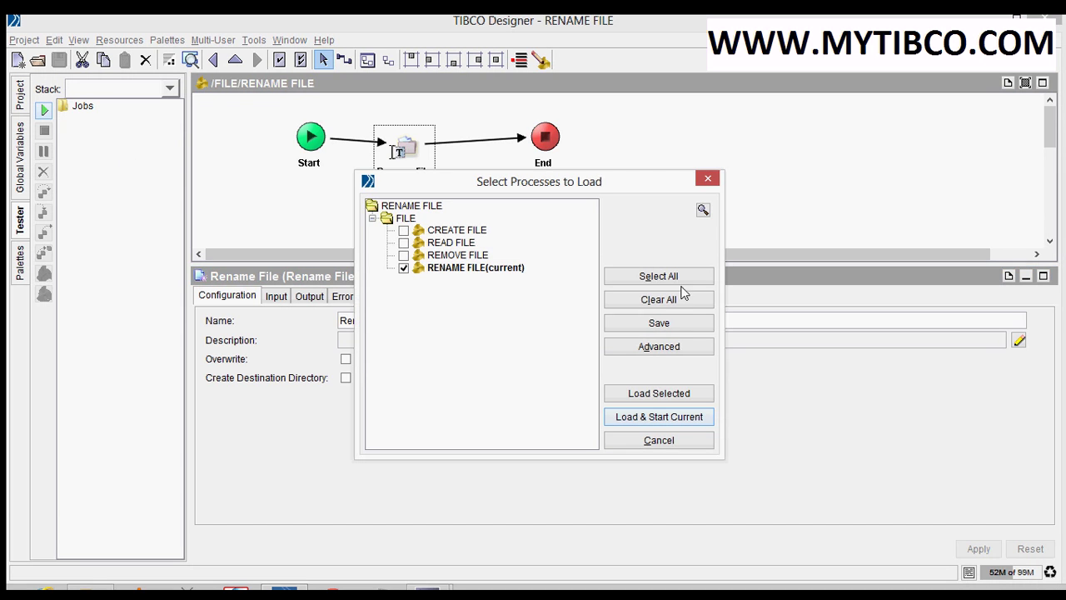
click(684, 301)
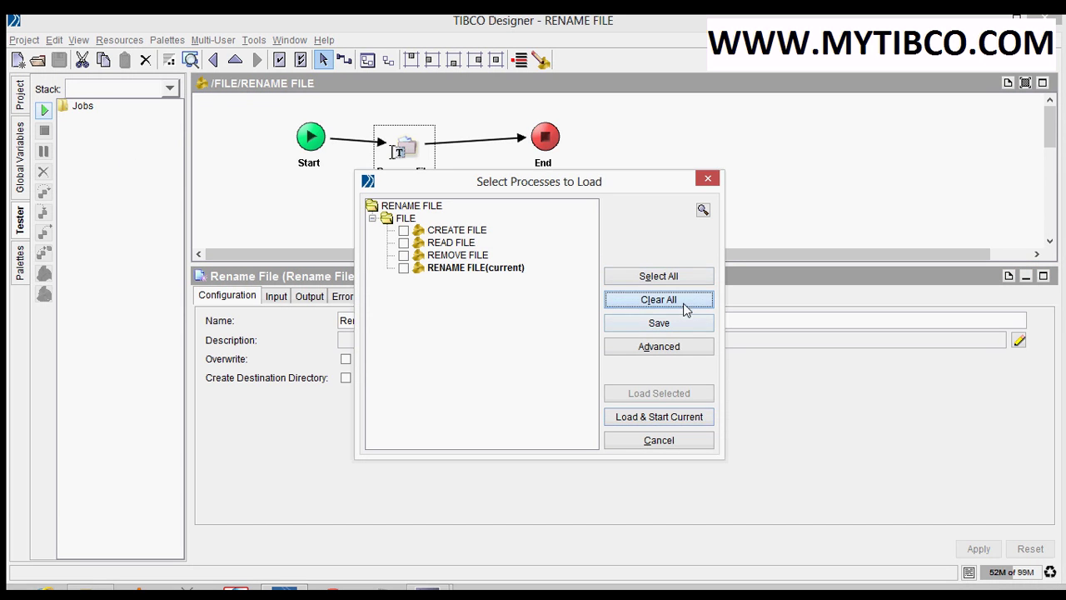
click(649, 418)
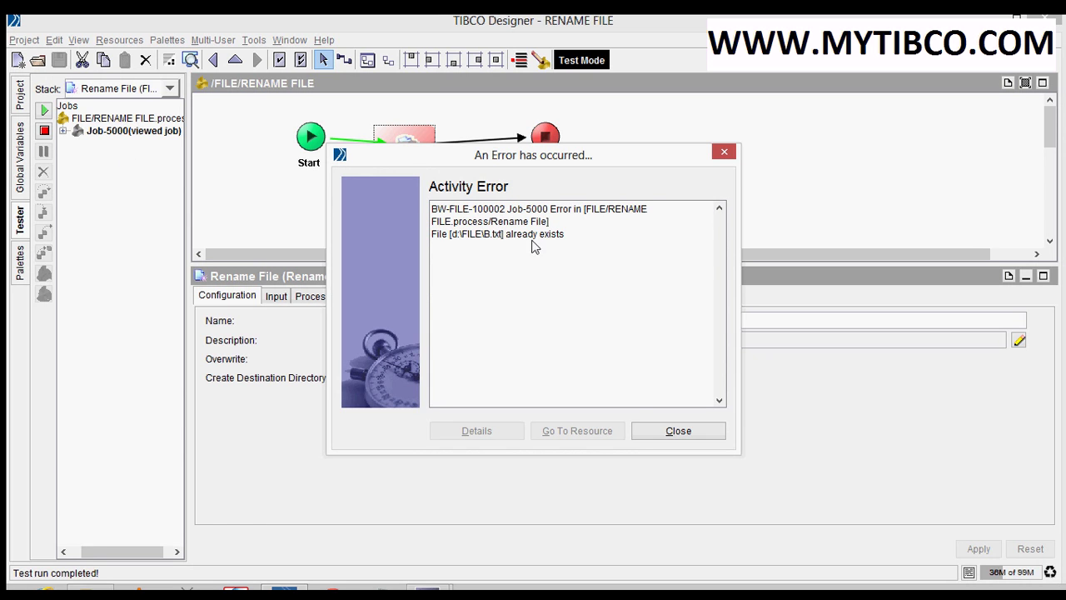
click(678, 430)
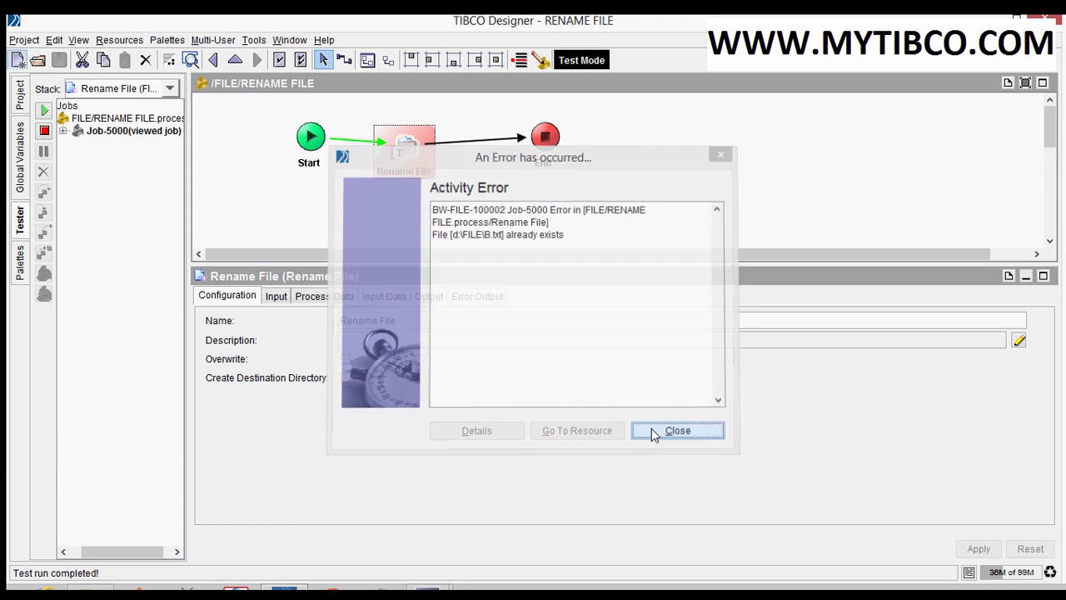
click(44, 133)
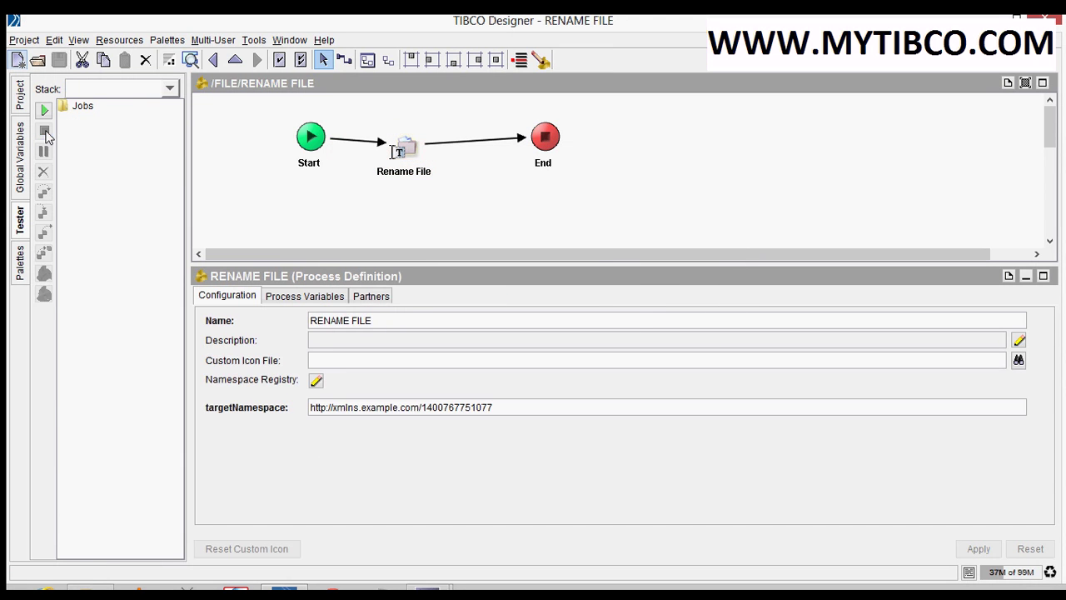
- Enable Overwrite on the Rename File activity, apply the change and save the project
click(393, 158)
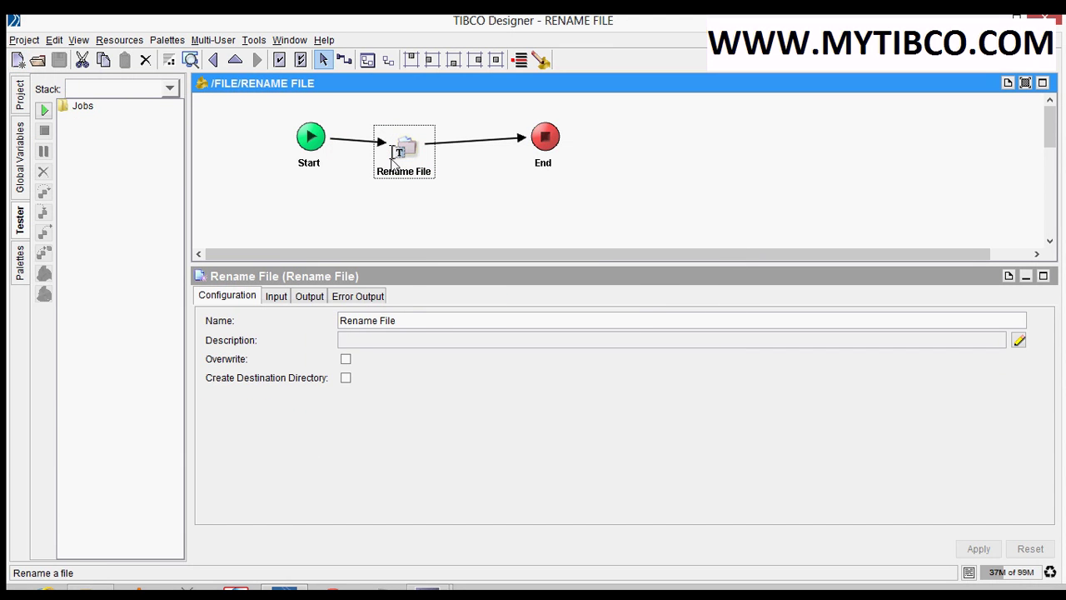
click(345, 359)
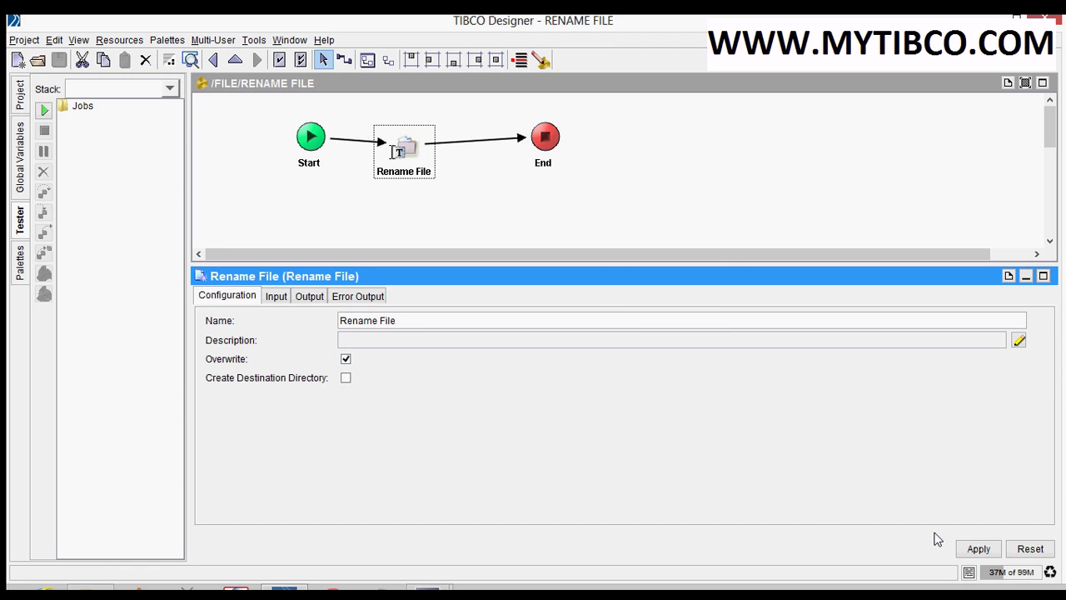
click(979, 549)
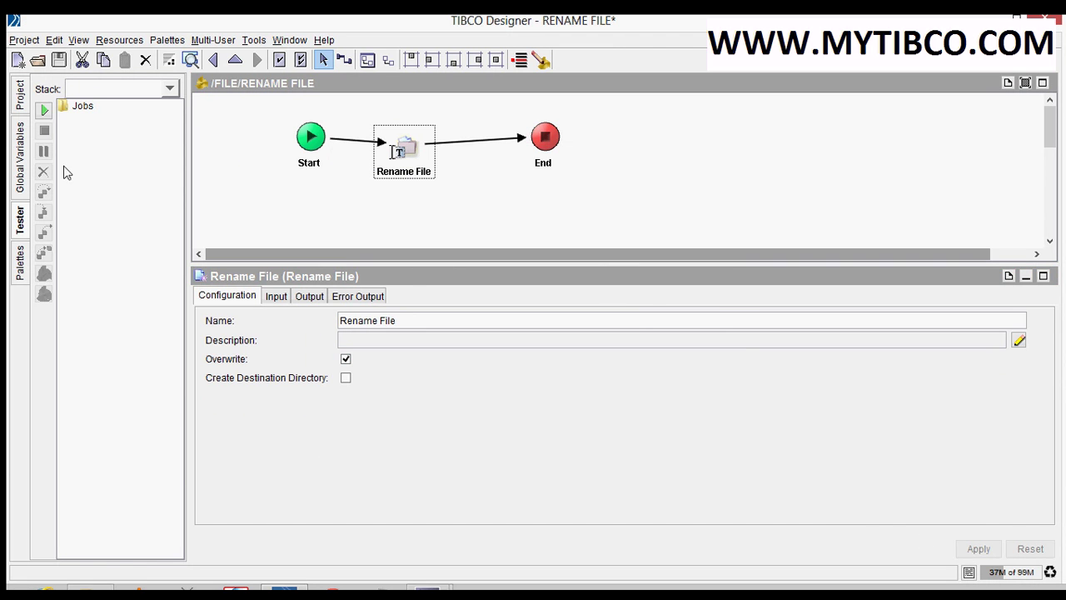
click(60, 60)
- Load and start the current RENAME FILE process in the tester and check the FILE folder's contents in File Explorer
click(44, 110)
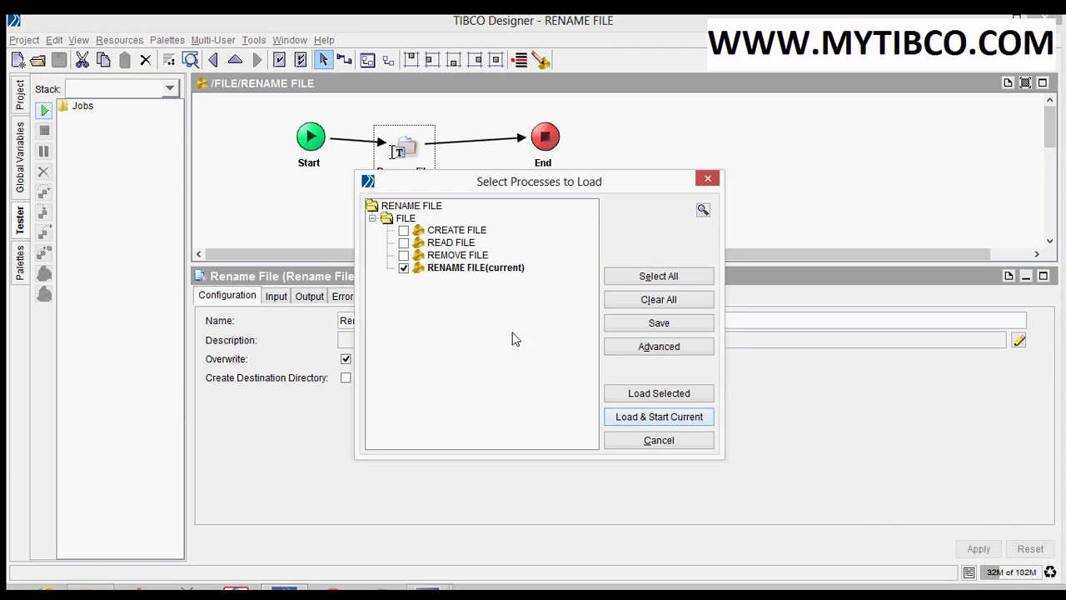
click(638, 301)
click(651, 416)
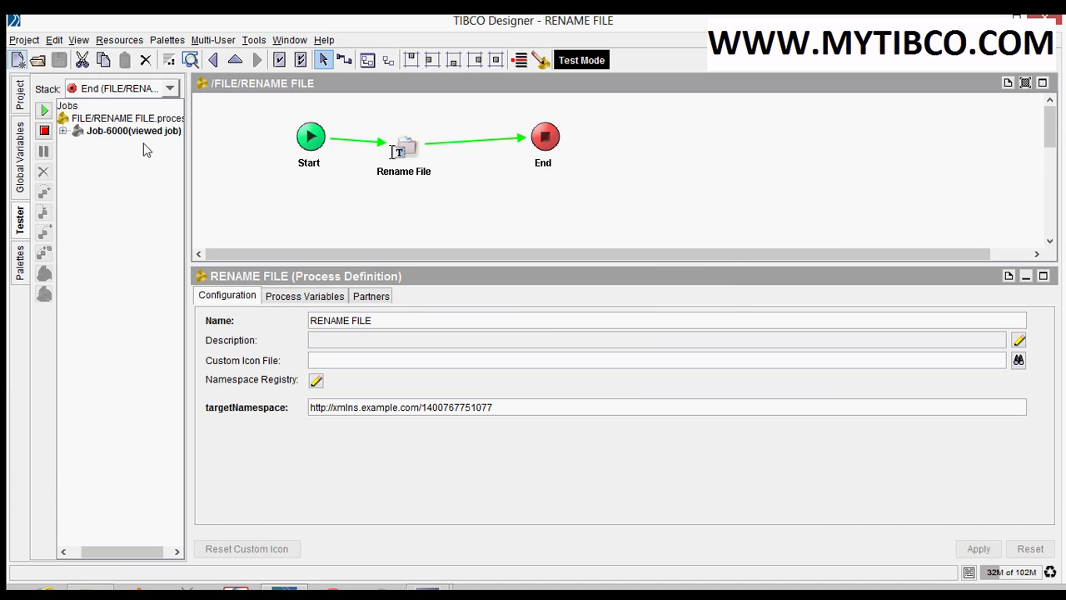
key(alt+Tab)
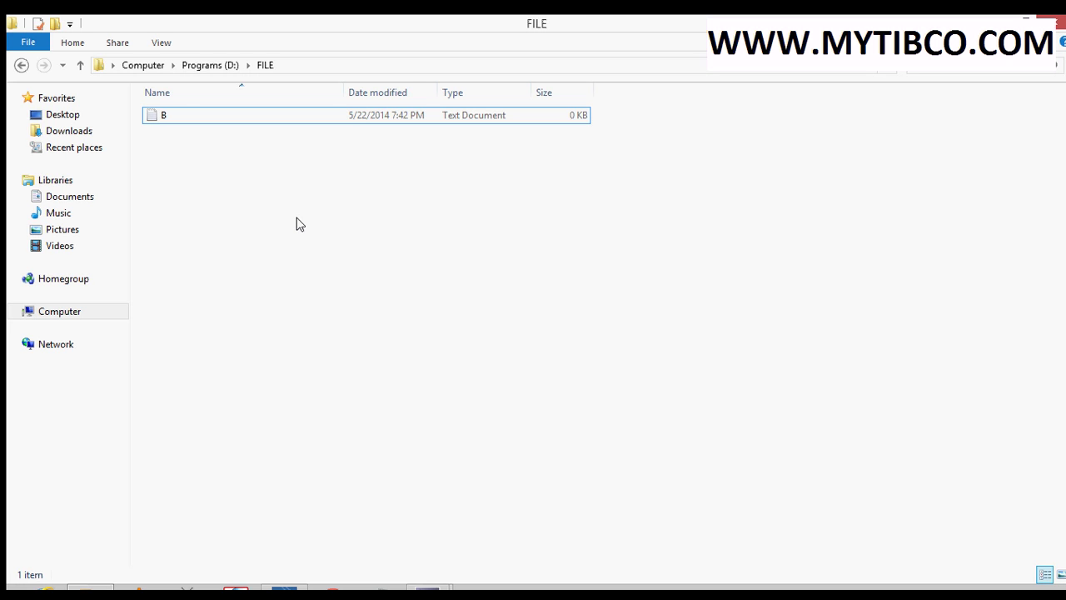
- Return to TIBCO Designer, stop the running test, and disable Overwrite on the Rename File activity, applying the change
key(alt+Tab)
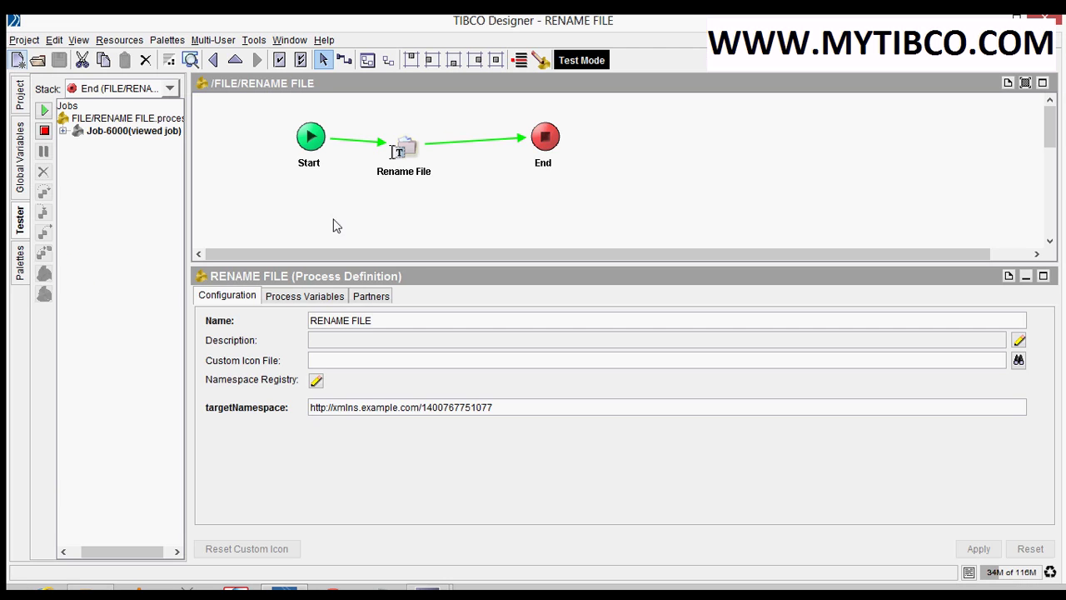
click(44, 130)
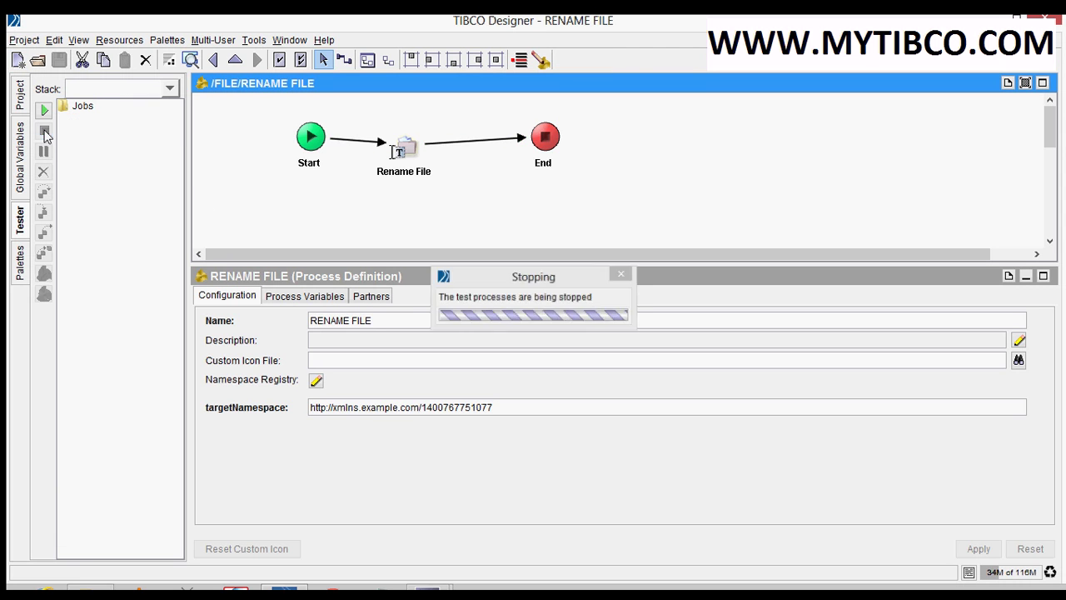
click(407, 158)
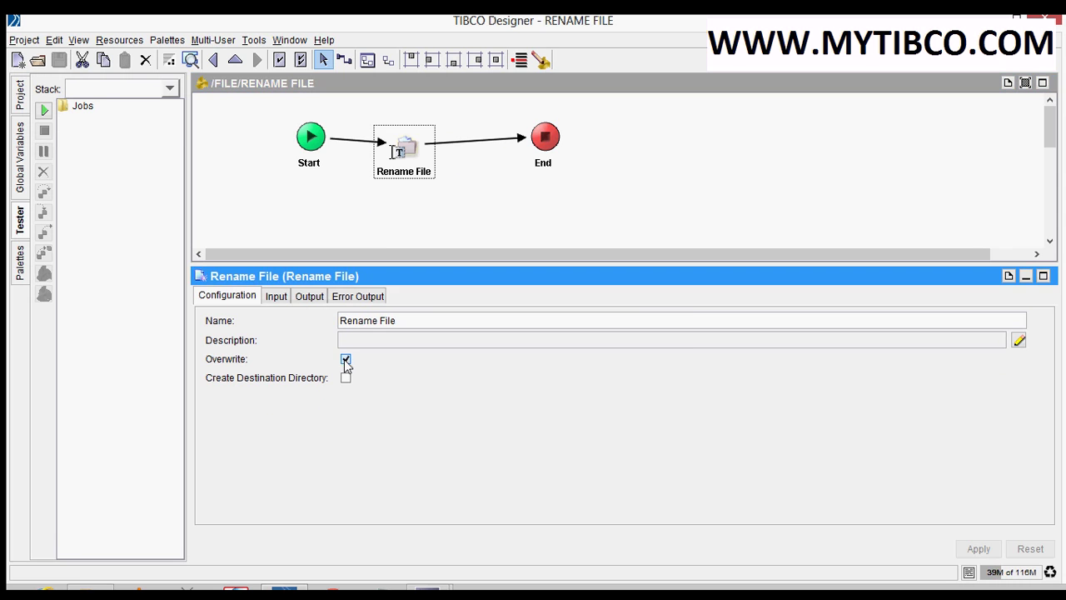
click(345, 361)
click(393, 194)
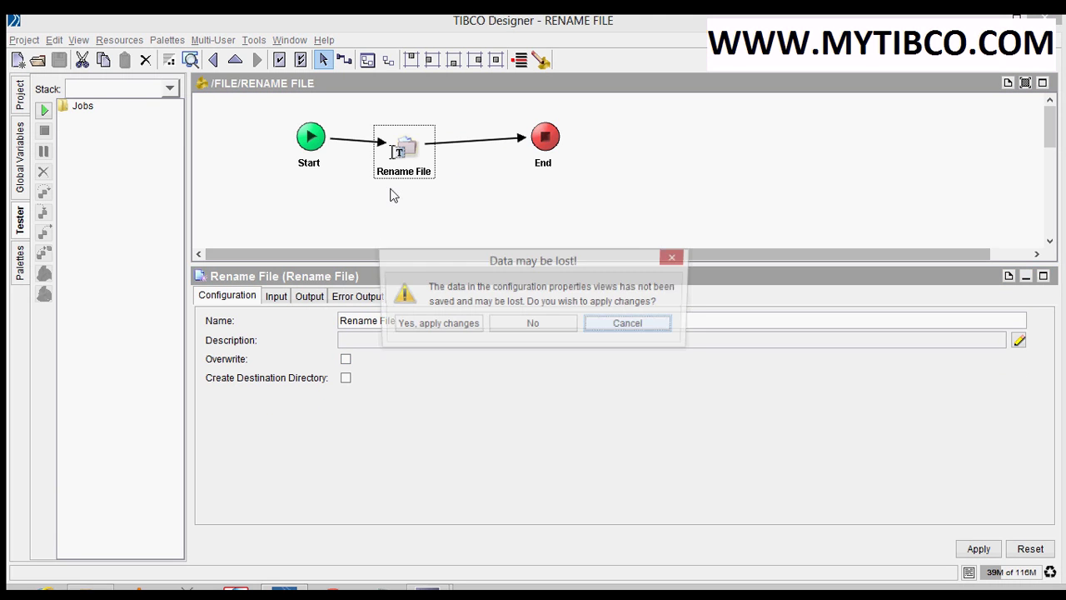
click(428, 325)
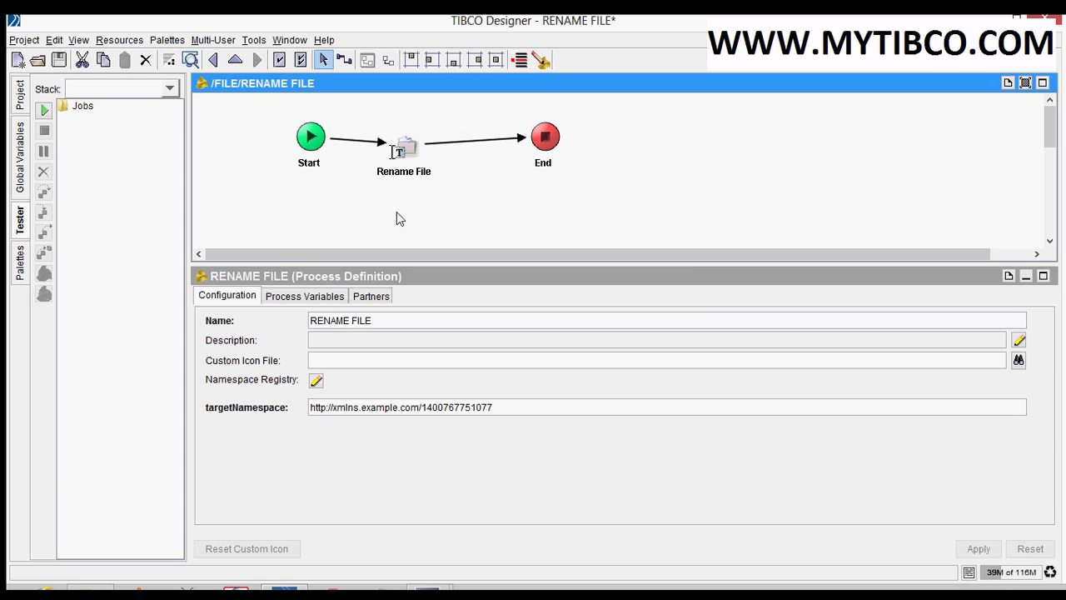
- Switch to File Explorer and create a new folder named DIR inside the FILE folder
key(alt+Tab)
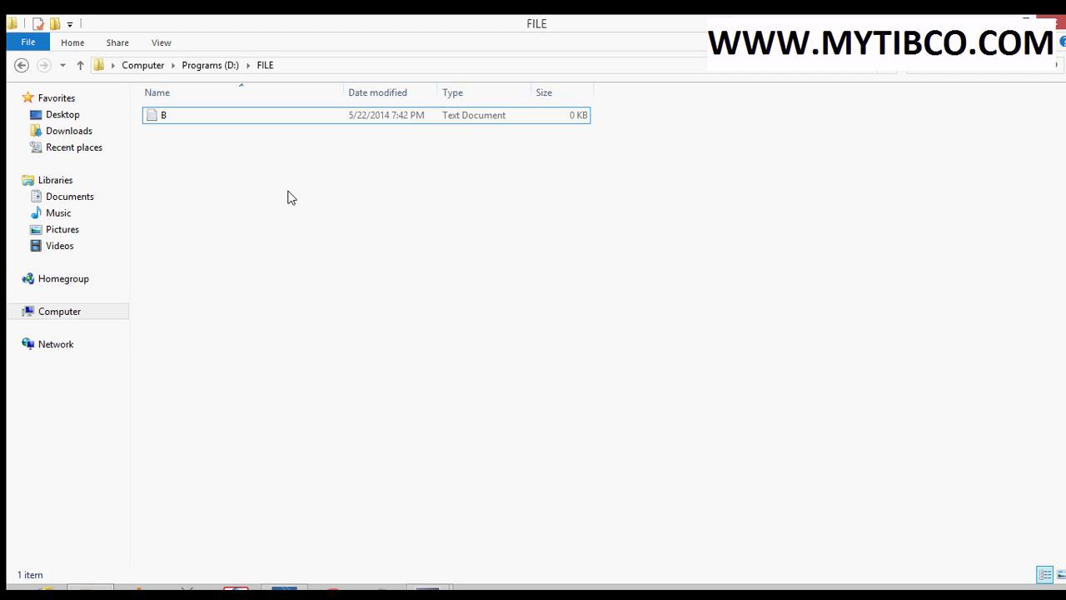
click(165, 119)
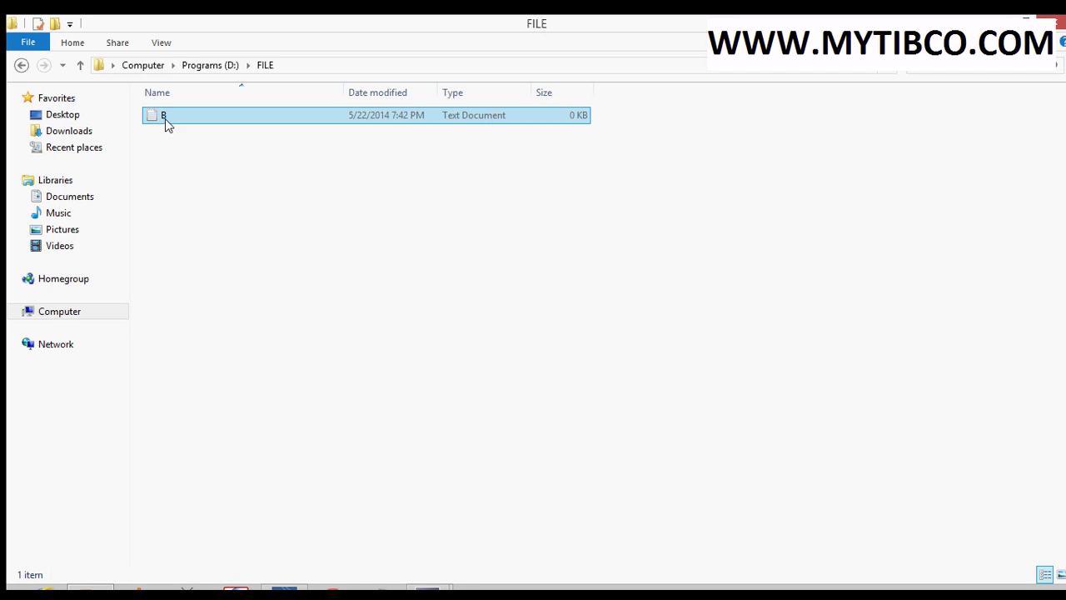
click(200, 206)
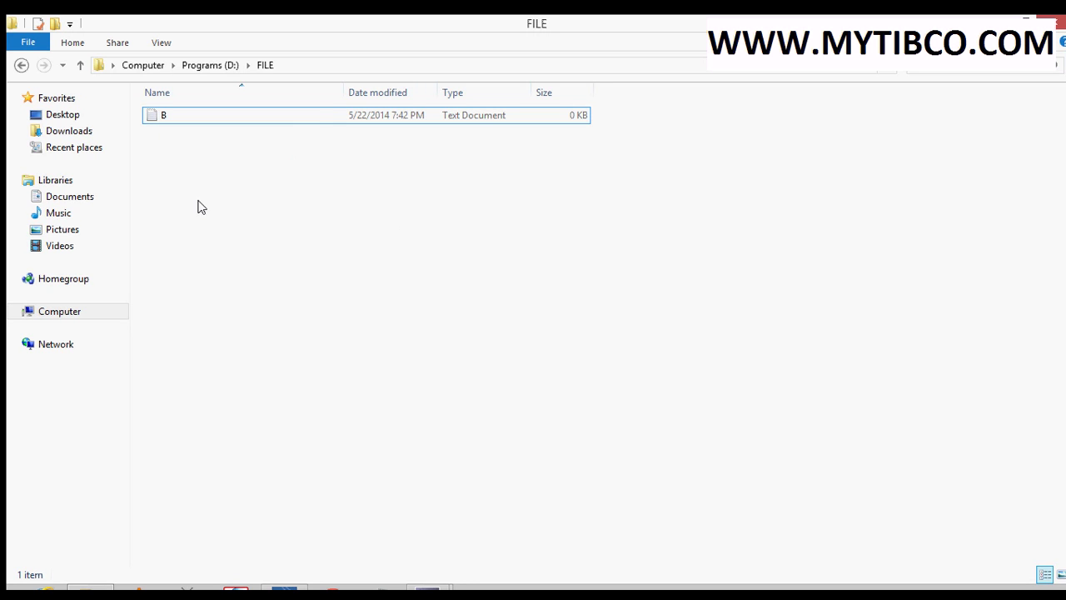
right_click(178, 160)
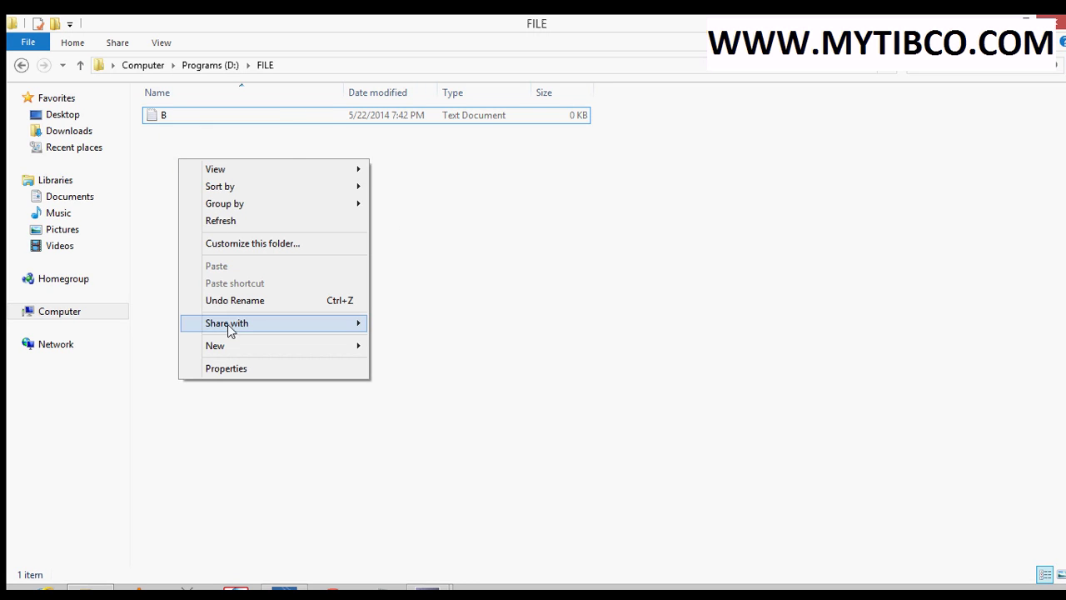
mouse_move(230, 348)
click(405, 345)
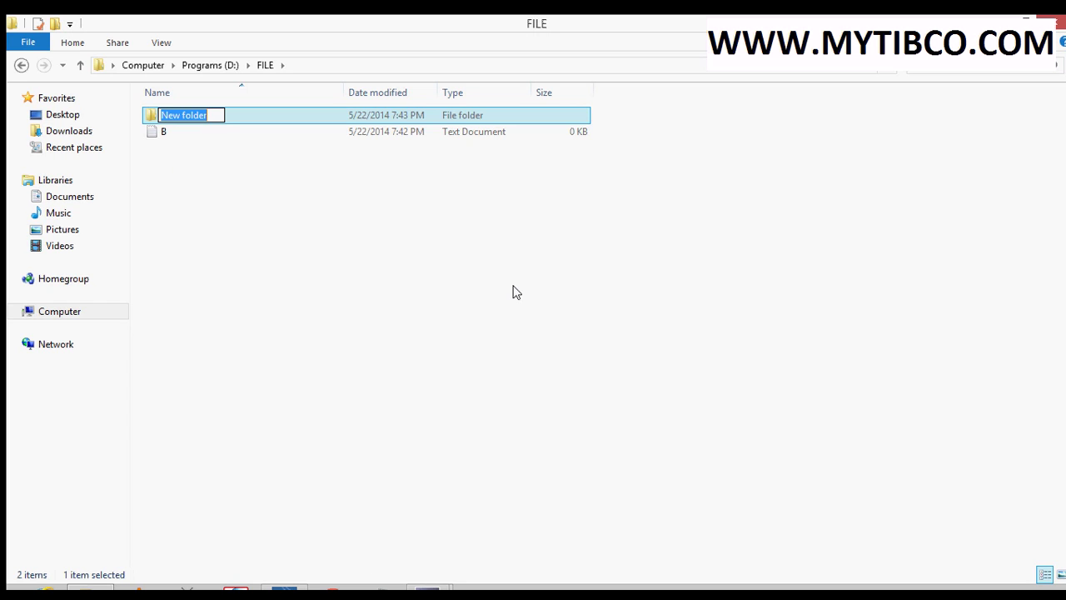
text(D)
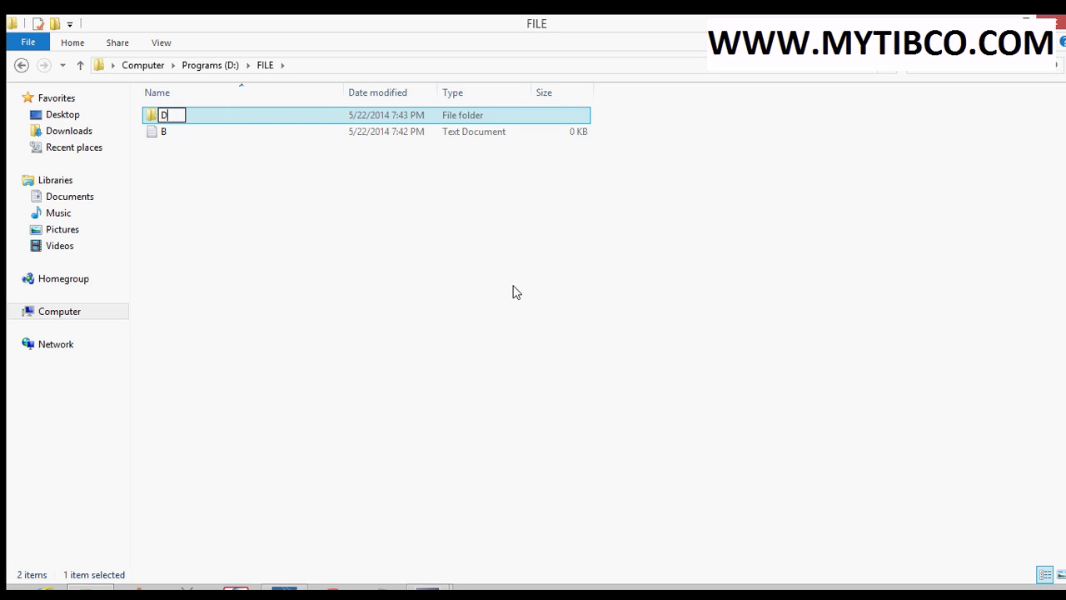
text(IR)
key(Return)
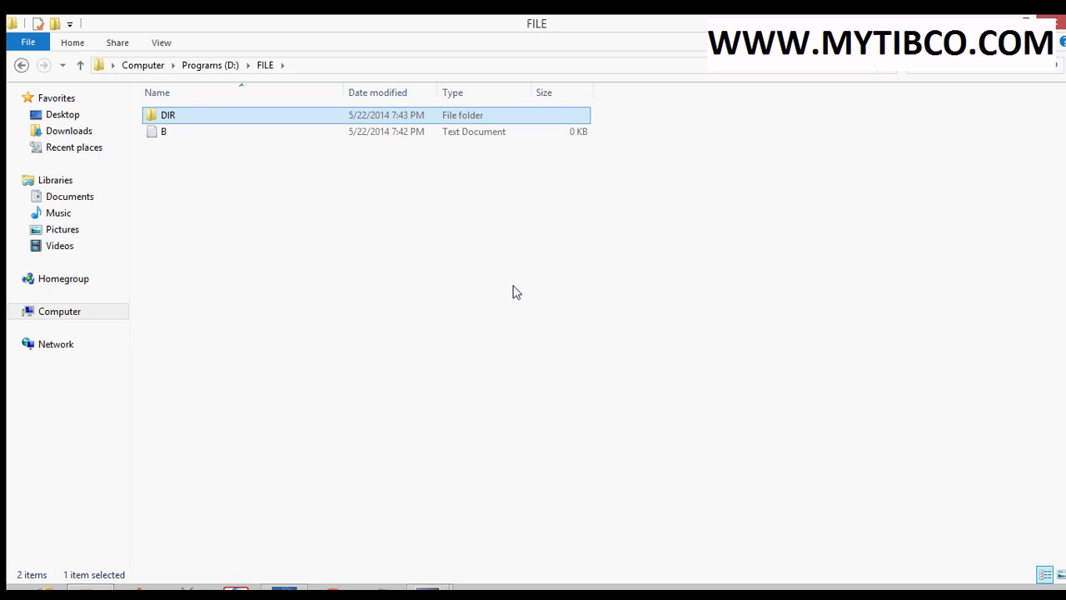
click(513, 288)
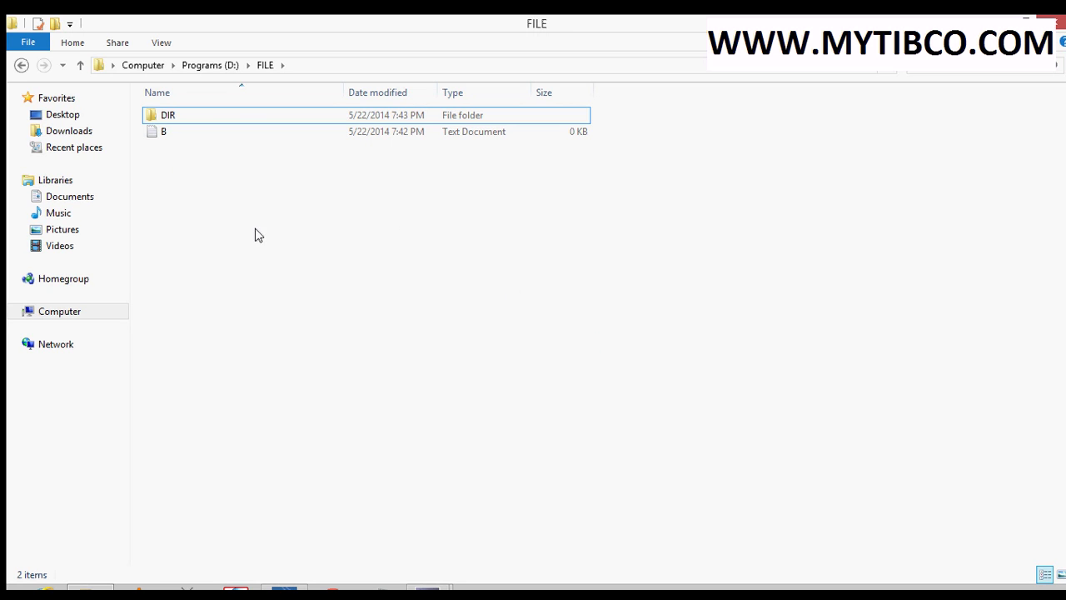
click(165, 134)
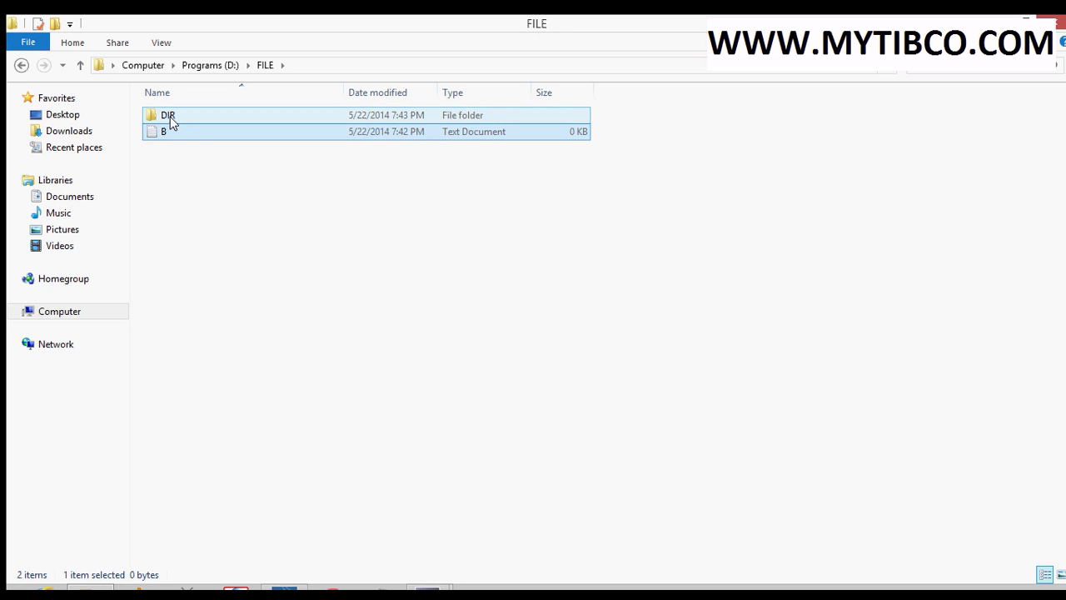
click(169, 117)
- In TIBCO Designer, set Rename File's fromFileName to 'd:/FILE/B.txt' and toFileName to 'd:/FILE/DIR/B.txt', then apply and save the project
key(alt+Tab)
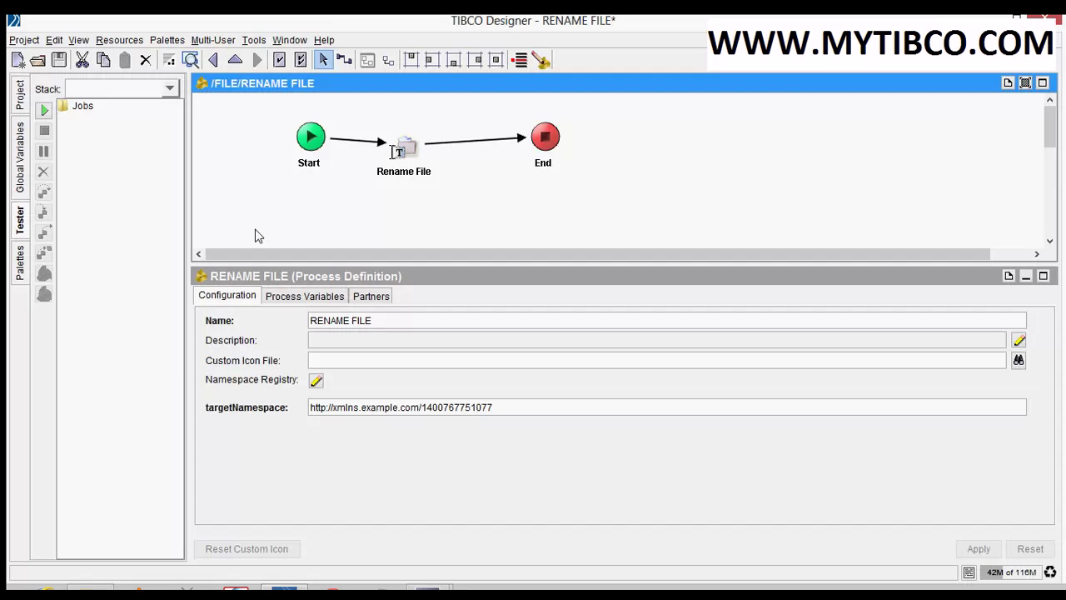
click(410, 170)
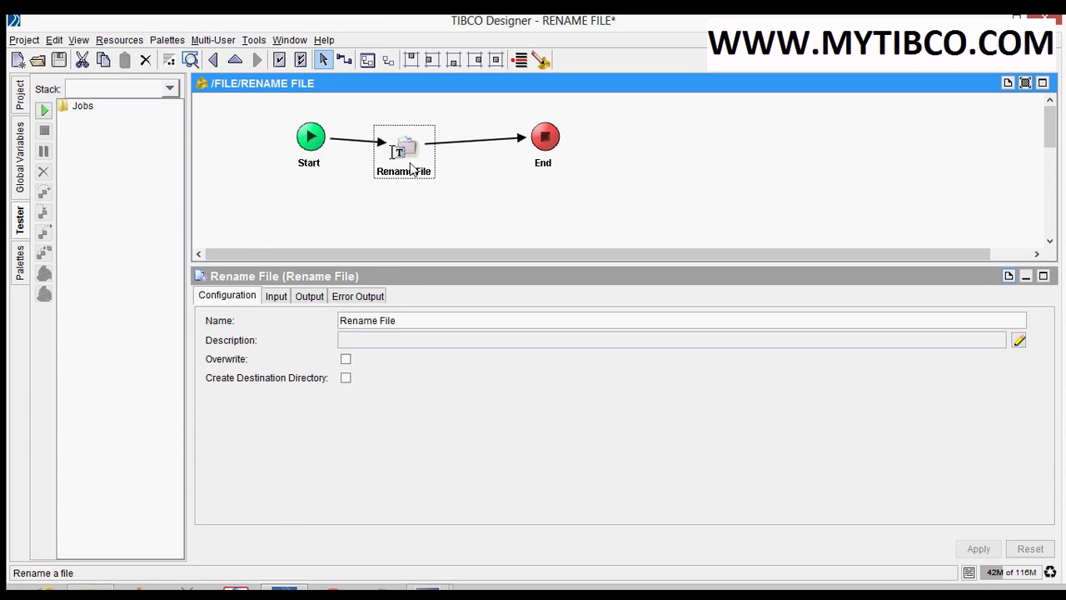
click(277, 296)
click(606, 379)
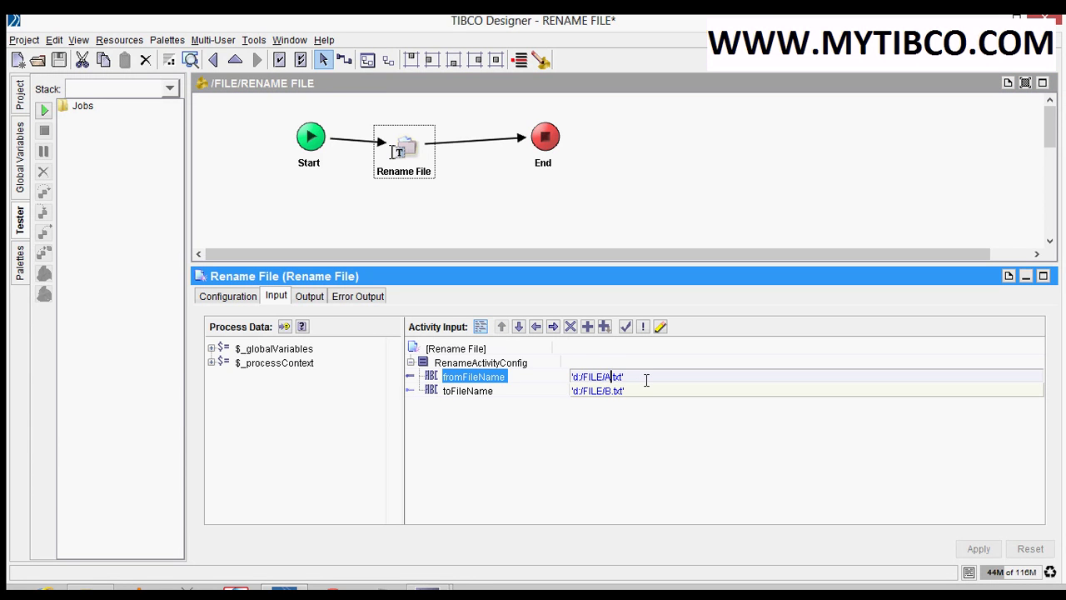
key(BackSpace)
text(B)
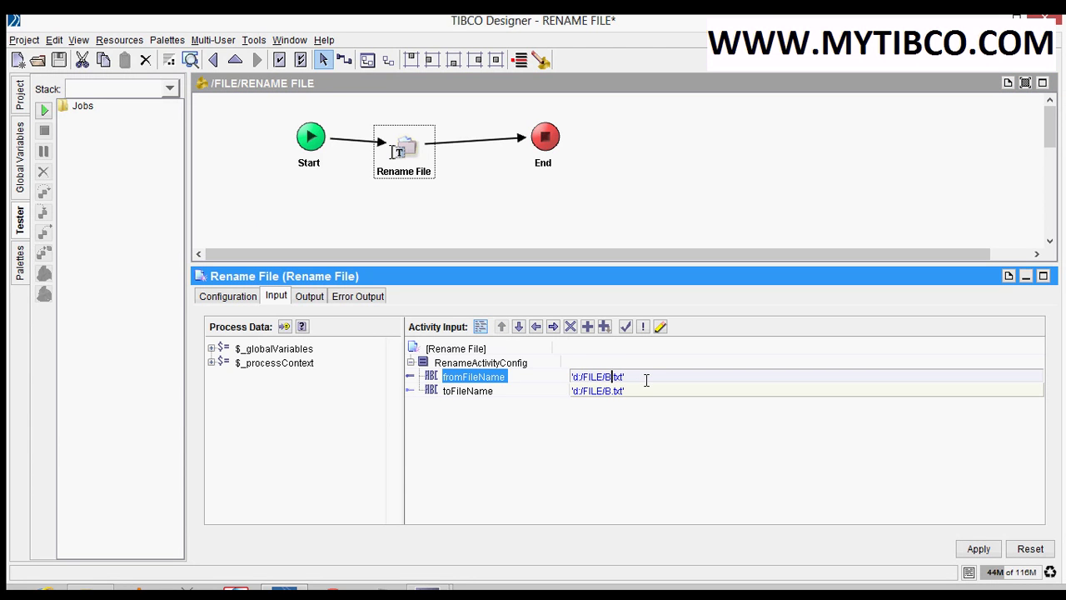
click(625, 388)
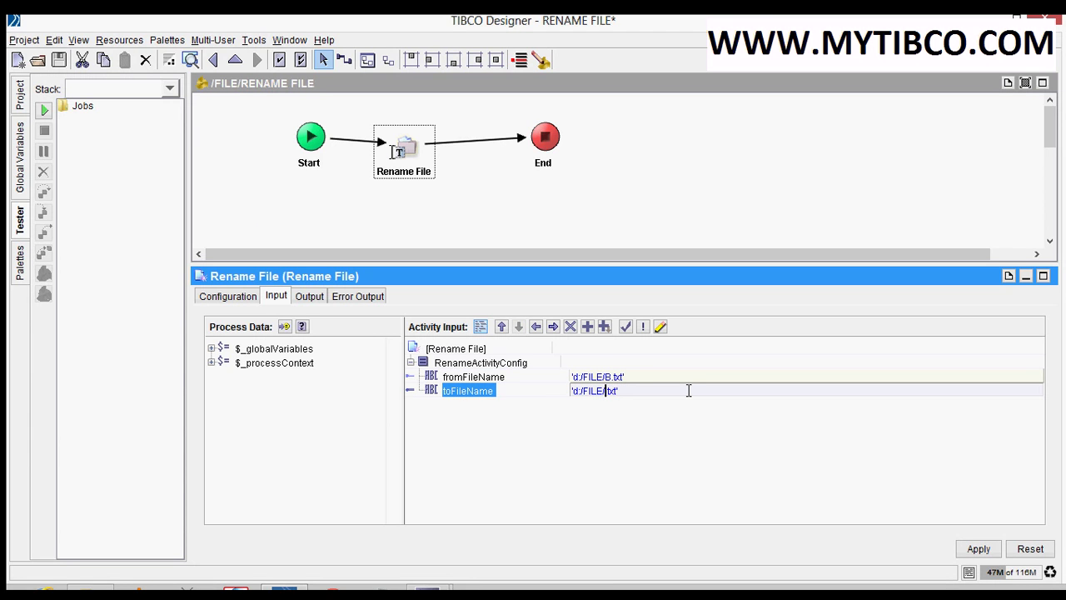
text(DIR/B)
click(979, 550)
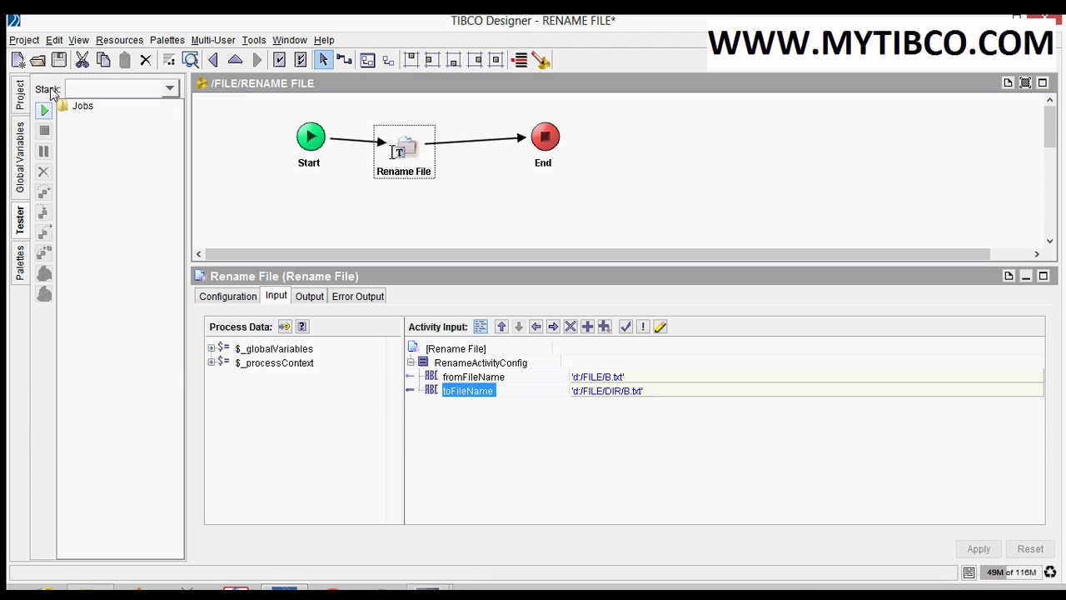
click(60, 60)
click(45, 112)
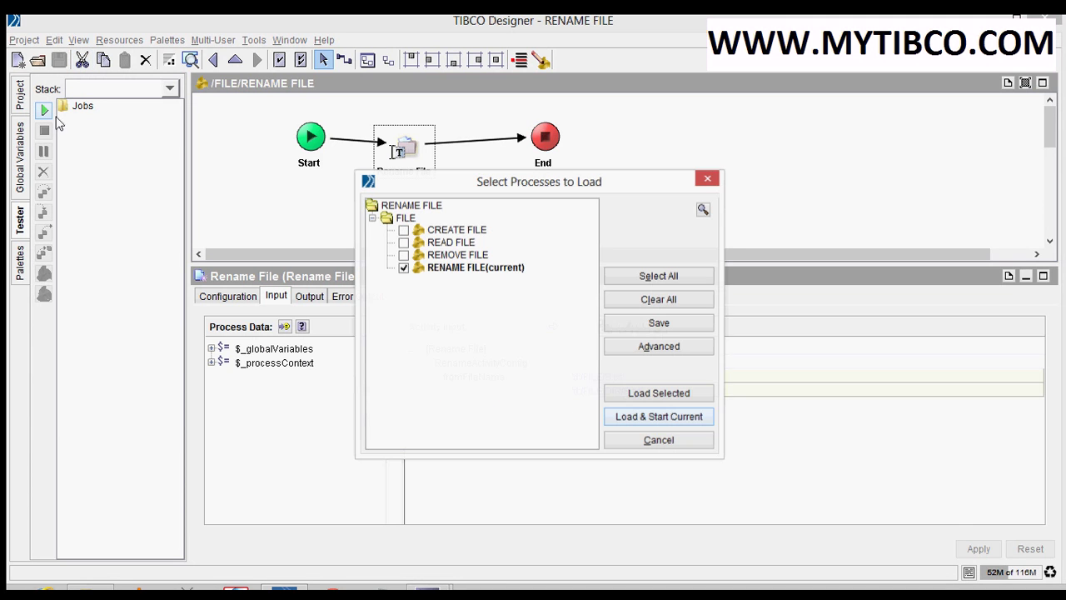
click(656, 301)
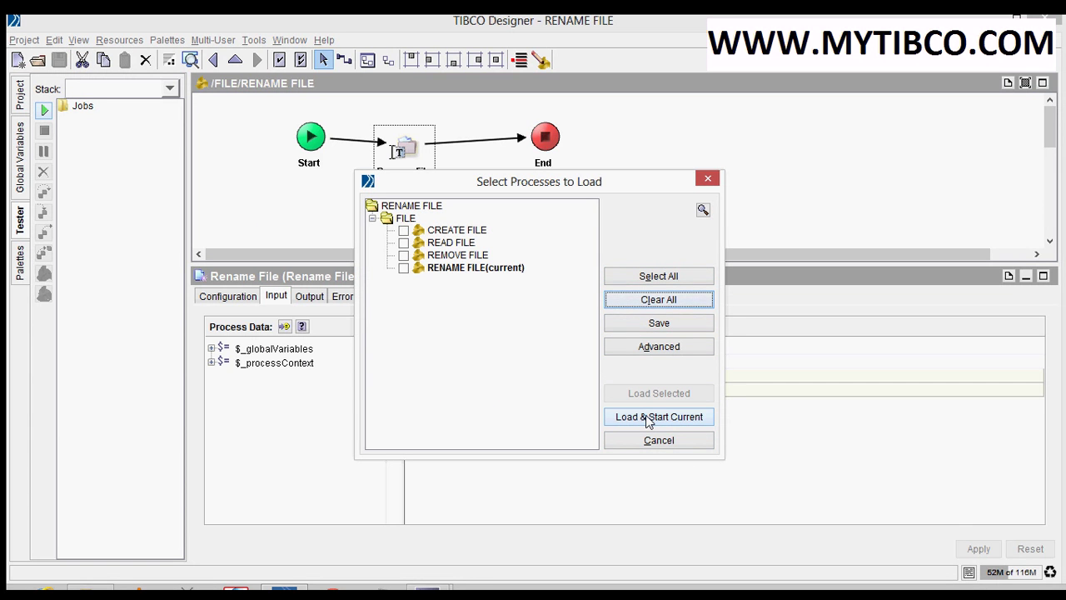
click(708, 178)
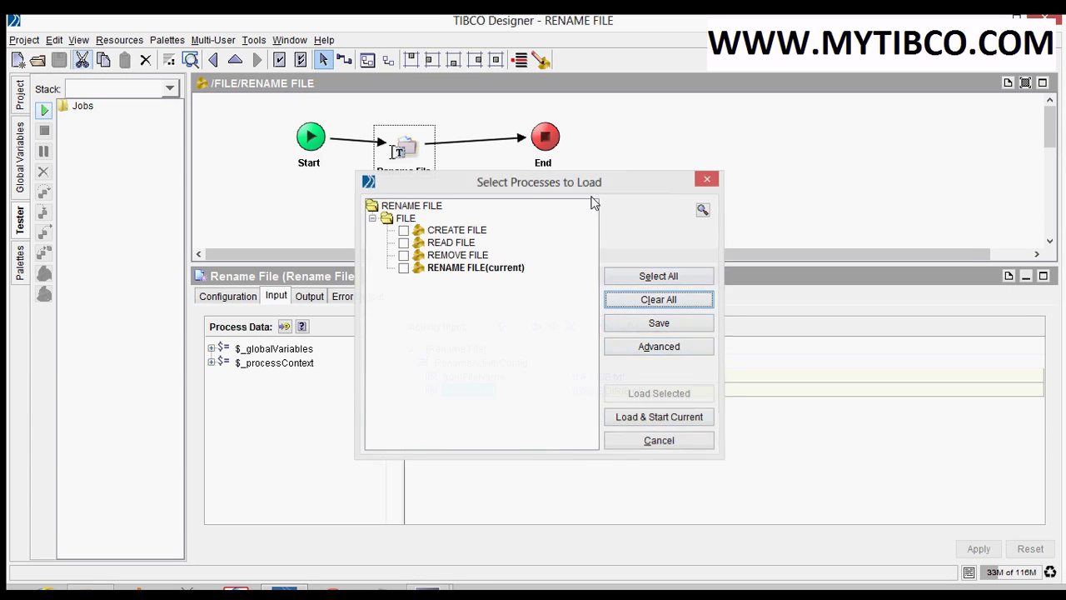
click(239, 299)
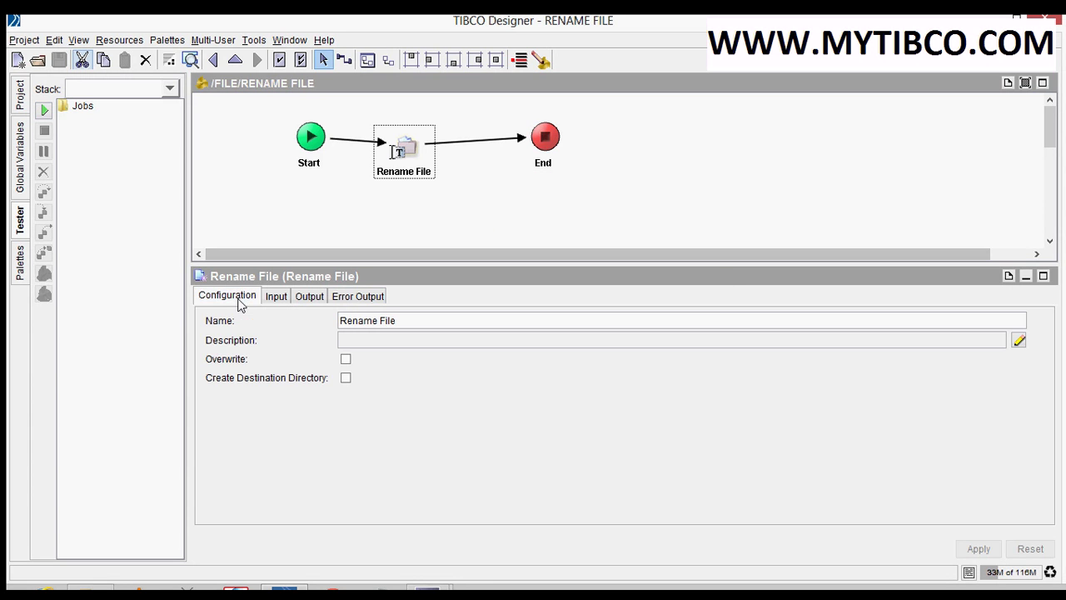
- Clear the process selection in the tester, and load and start the current RENAME FILE process
click(45, 109)
click(670, 300)
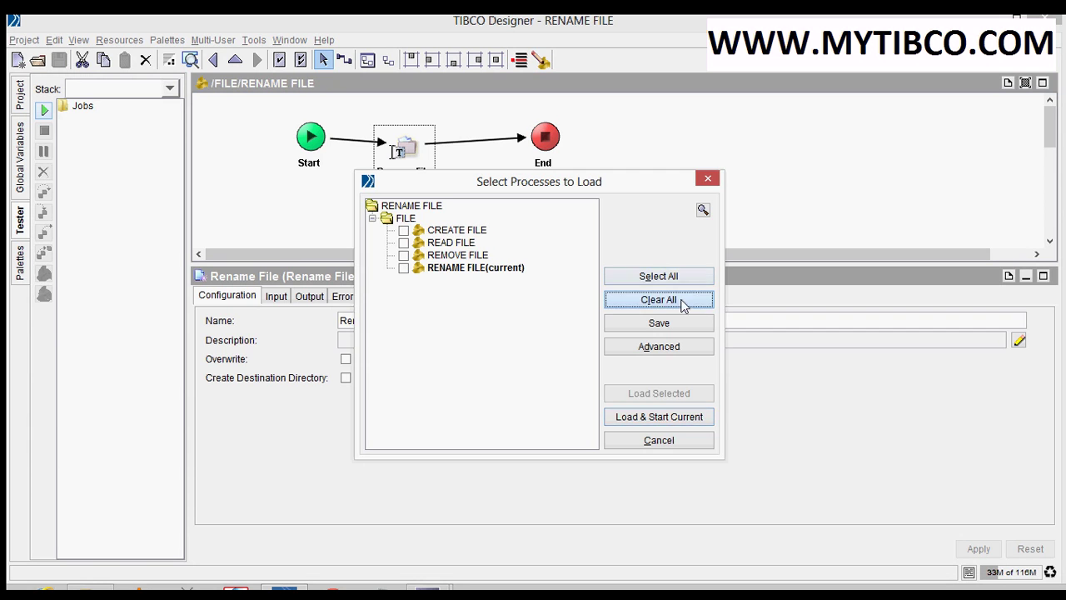
click(660, 418)
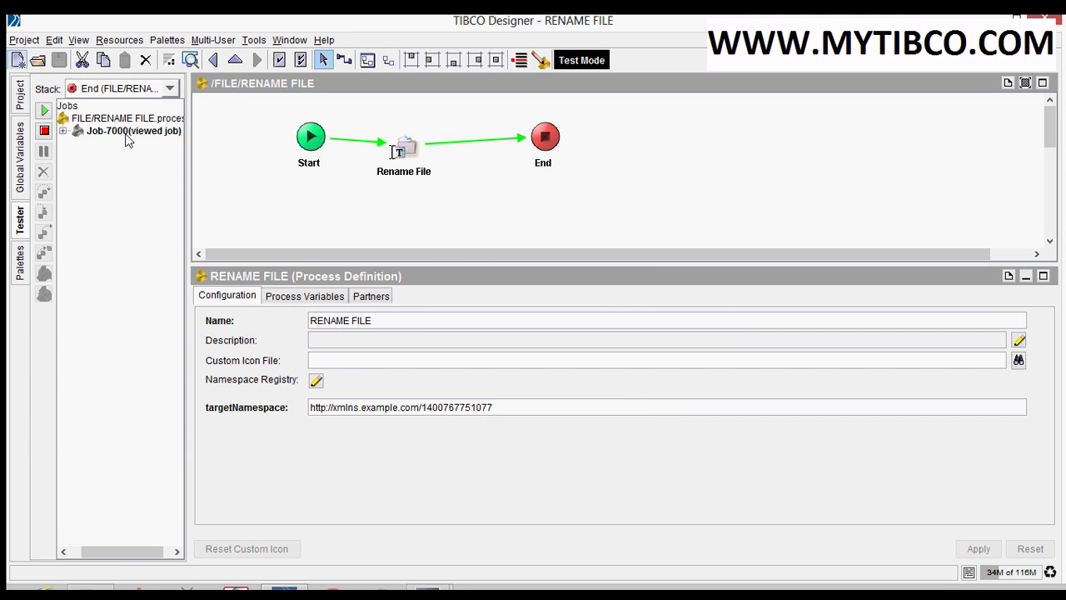
- Check the contents of the FILE folder and its DIR subfolder in File Explorer
key(alt+Tab)
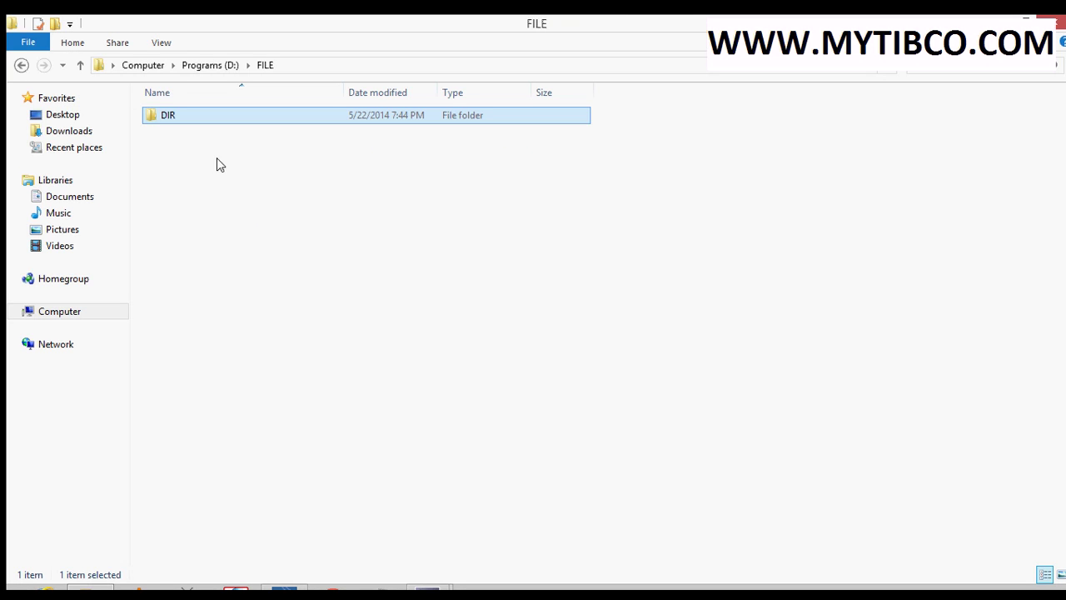
double_click(181, 117)
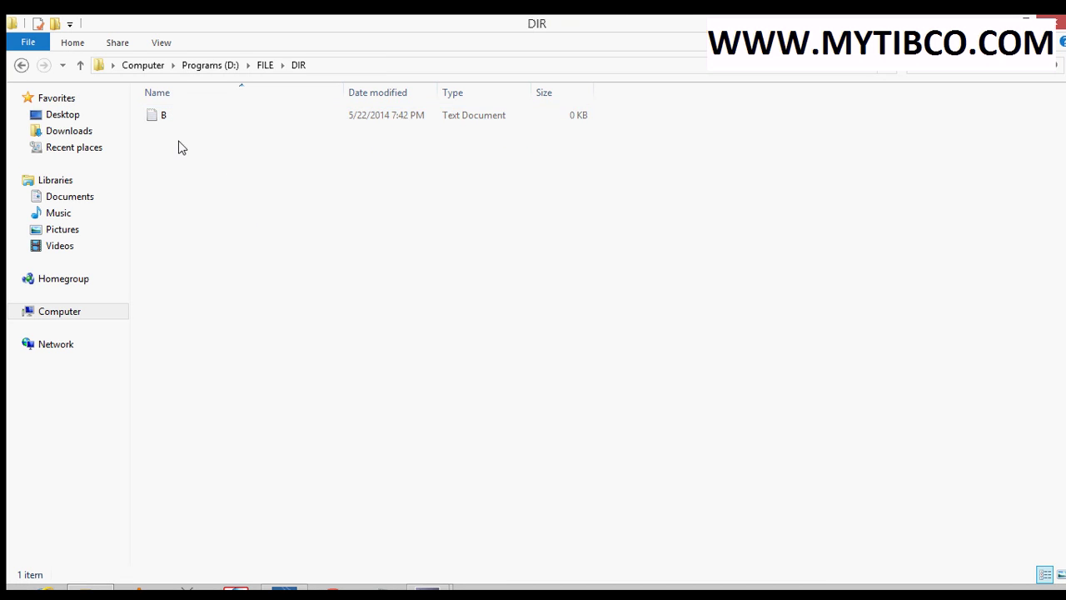
click(265, 66)
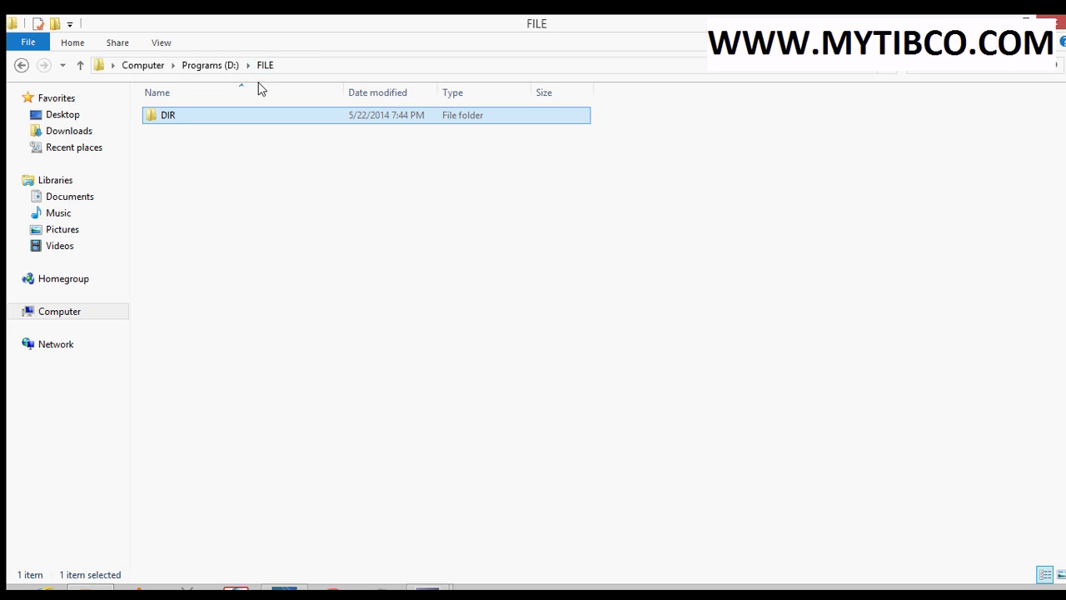
double_click(187, 121)
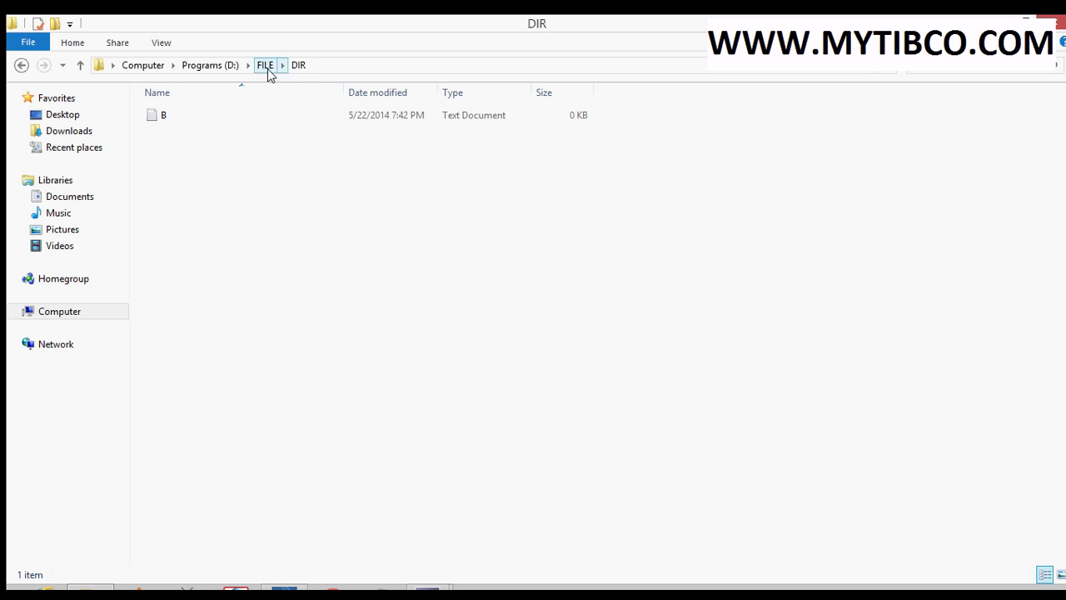
click(267, 66)
click(182, 159)
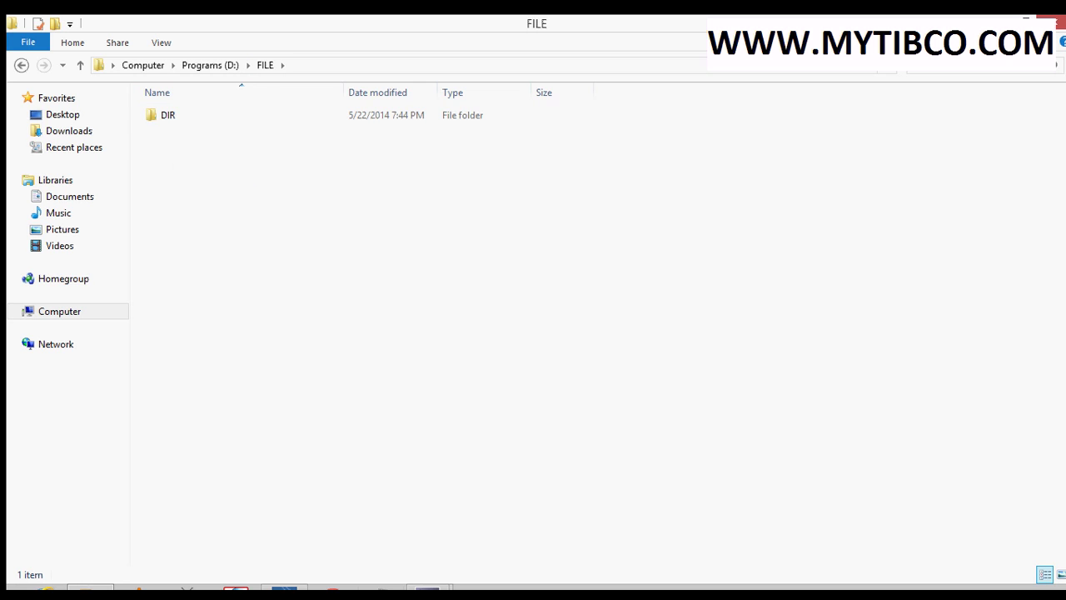
- Stop the running test in TIBCO Designer and replace Rename File's fromFileName with the path 'd:/FILE/DIR/B.txt' copied from toFileName
click(284, 588)
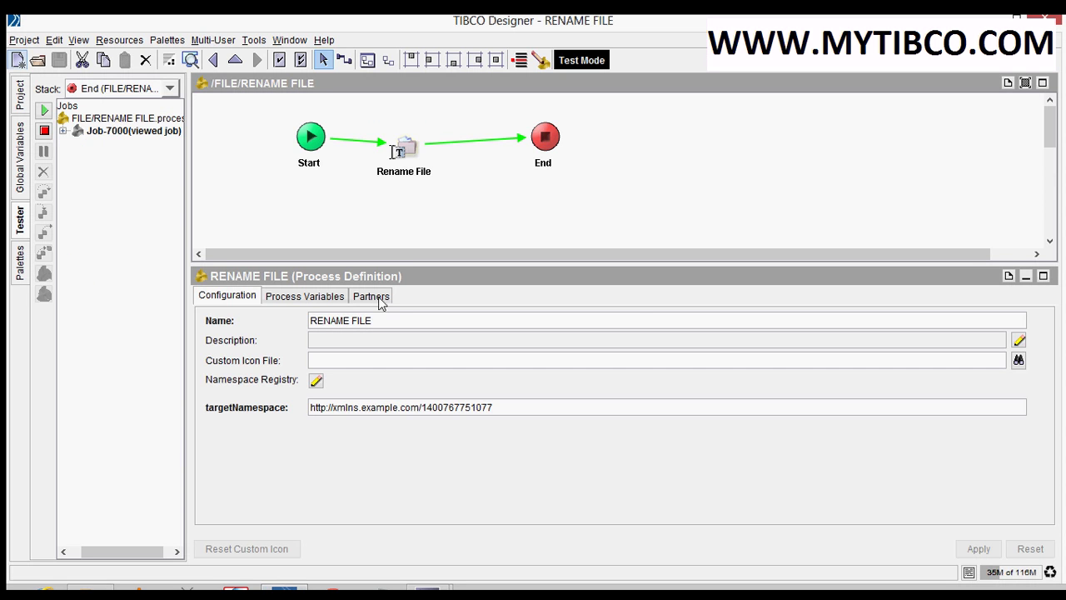
click(46, 131)
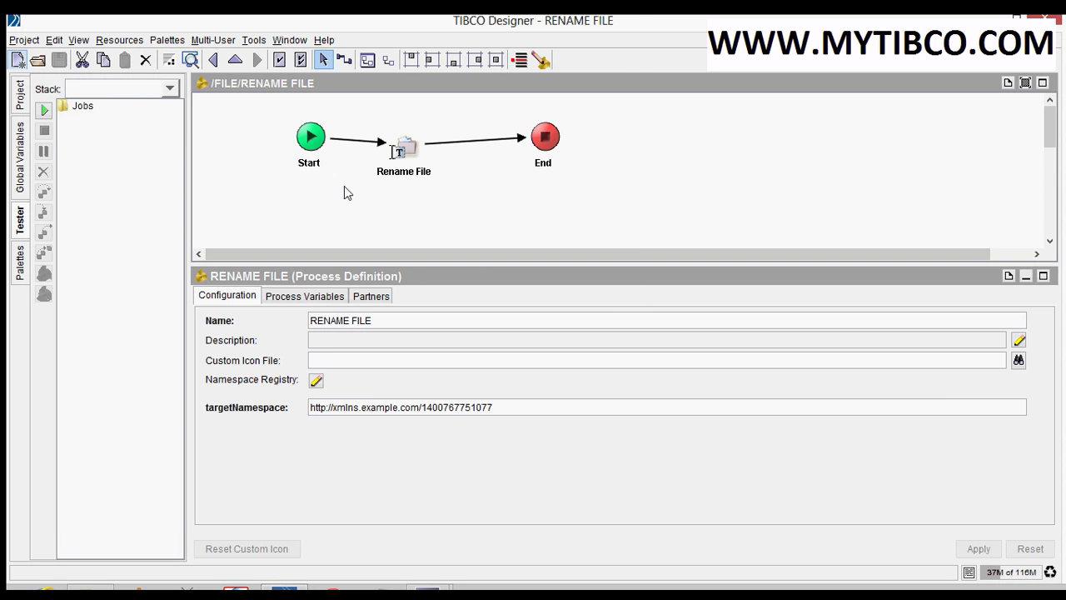
click(420, 167)
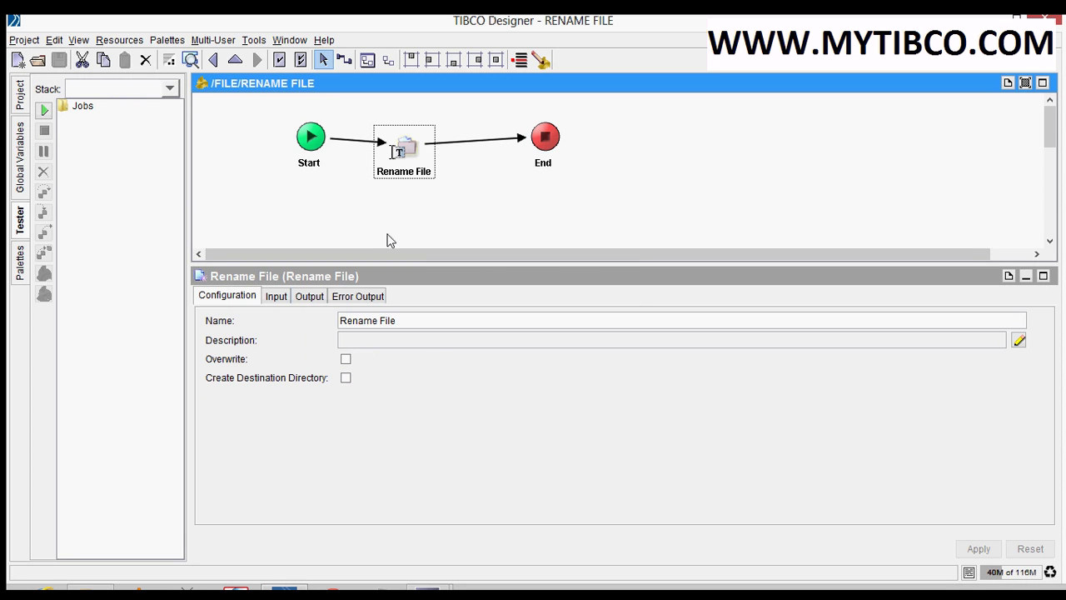
click(276, 296)
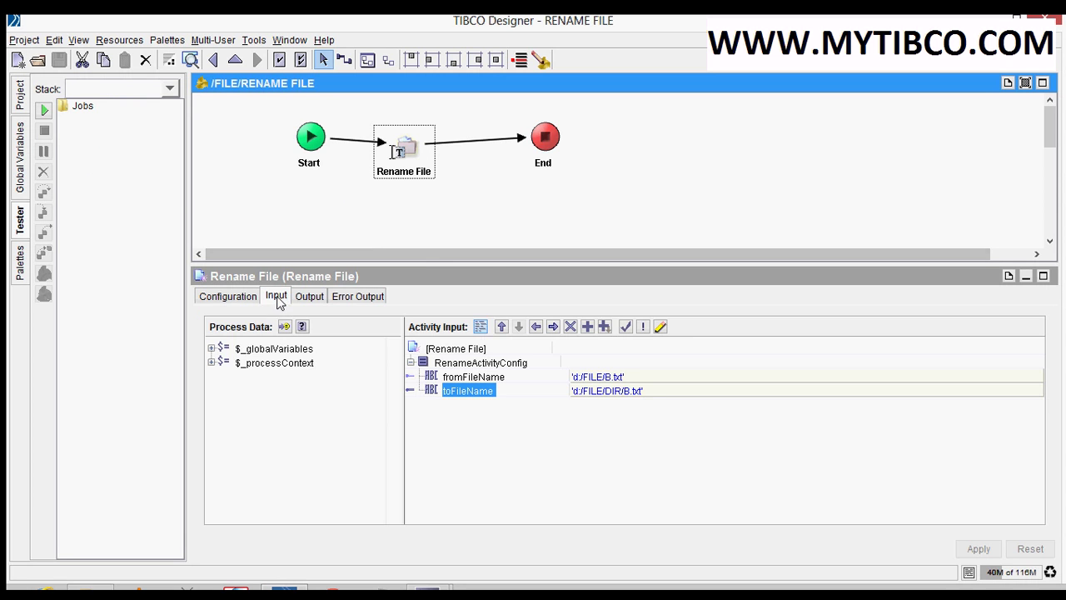
click(623, 391)
click(652, 392)
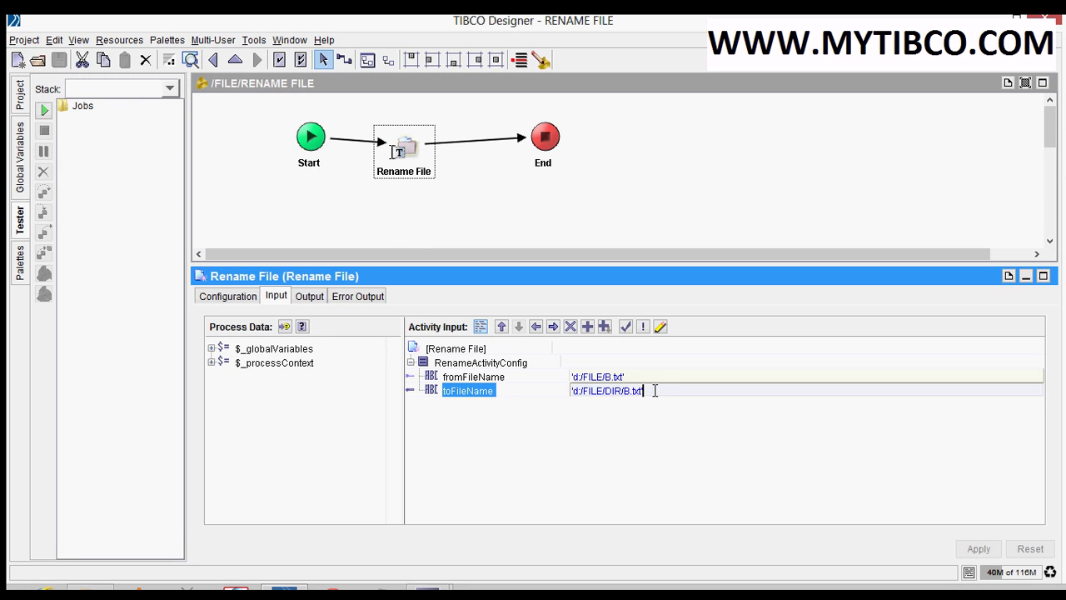
drag(655, 390, 566, 392)
key(ctrl+c)
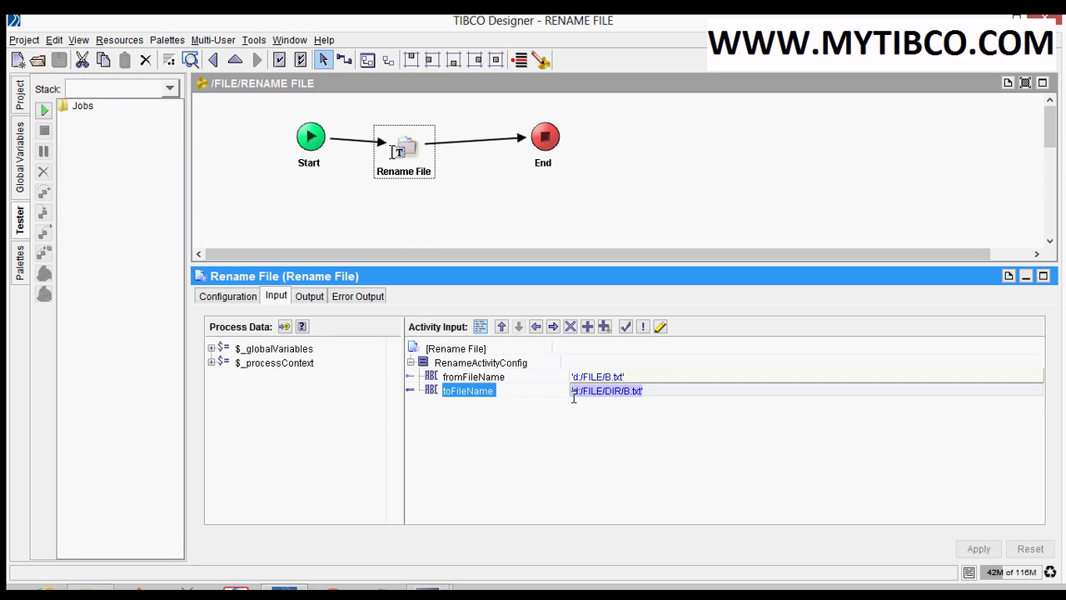
click(641, 376)
drag(648, 377, 550, 368)
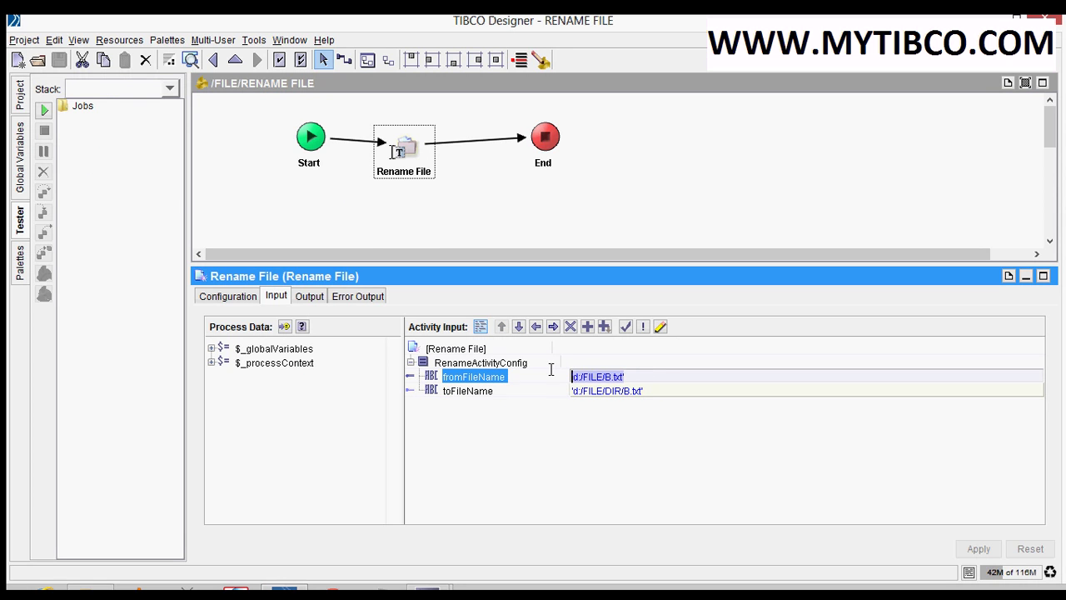
key(ctrl+v)
- Change the toFileName path to 'd:/FILE/NEWDIR/B.txt' and apply the change to the Rename File activity
click(626, 391)
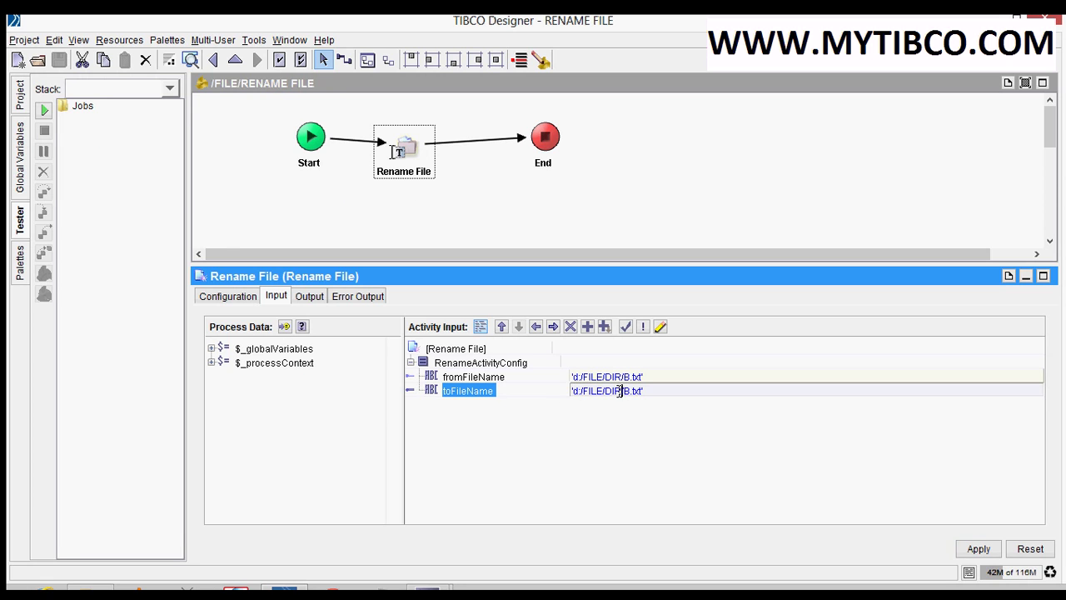
key(BackSpace)
key(BackSpace)
key(BackSpace)
text(NEWDIR)
click(973, 549)
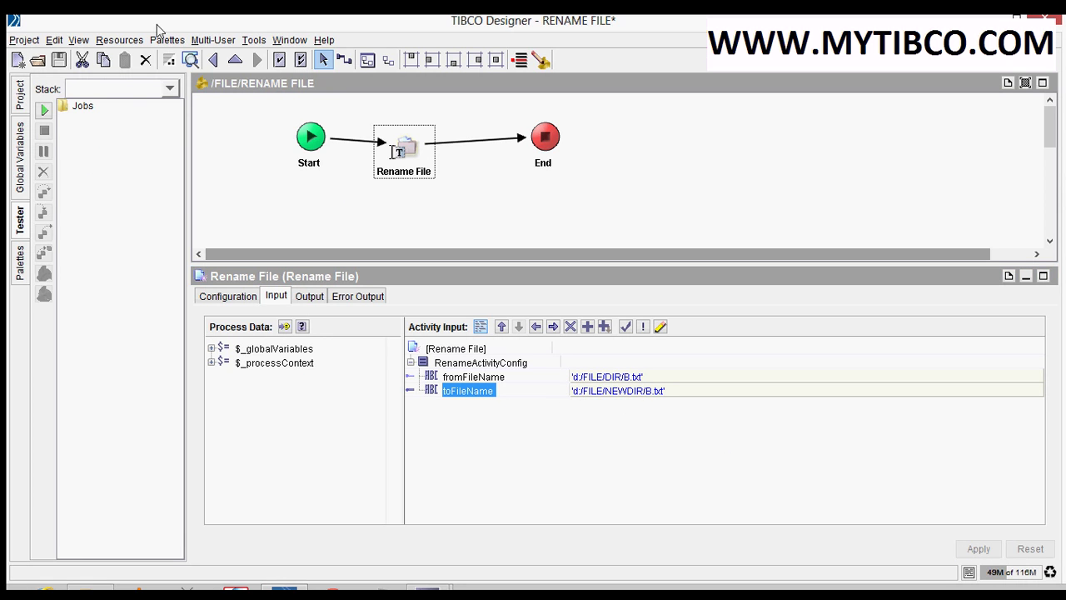
- Load and start the current RENAME FILE process in the tester, saving the project first, and dismiss the activity error
click(44, 109)
click(654, 301)
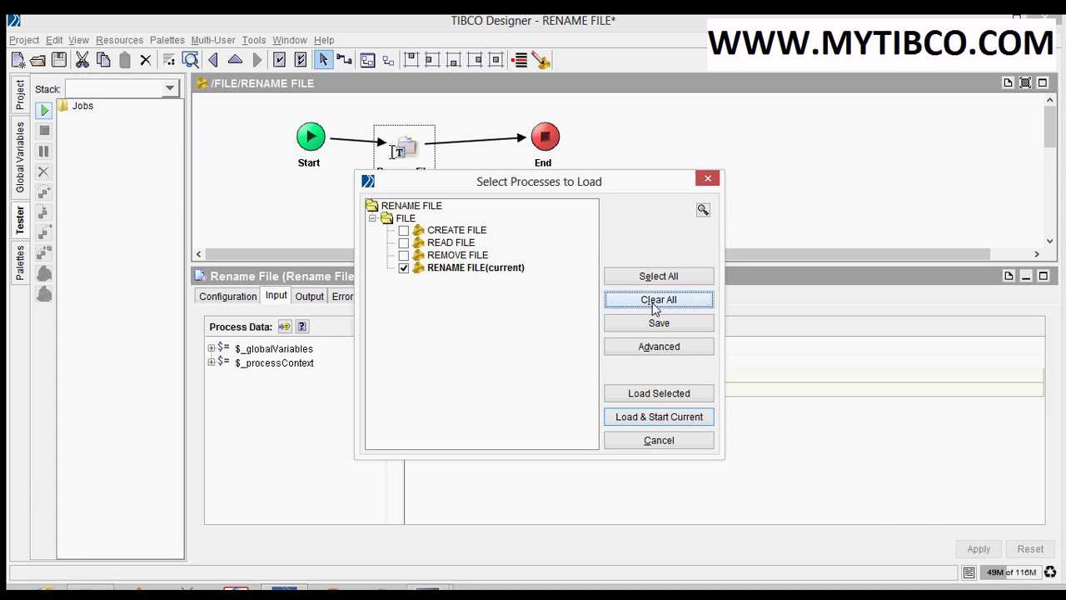
click(639, 419)
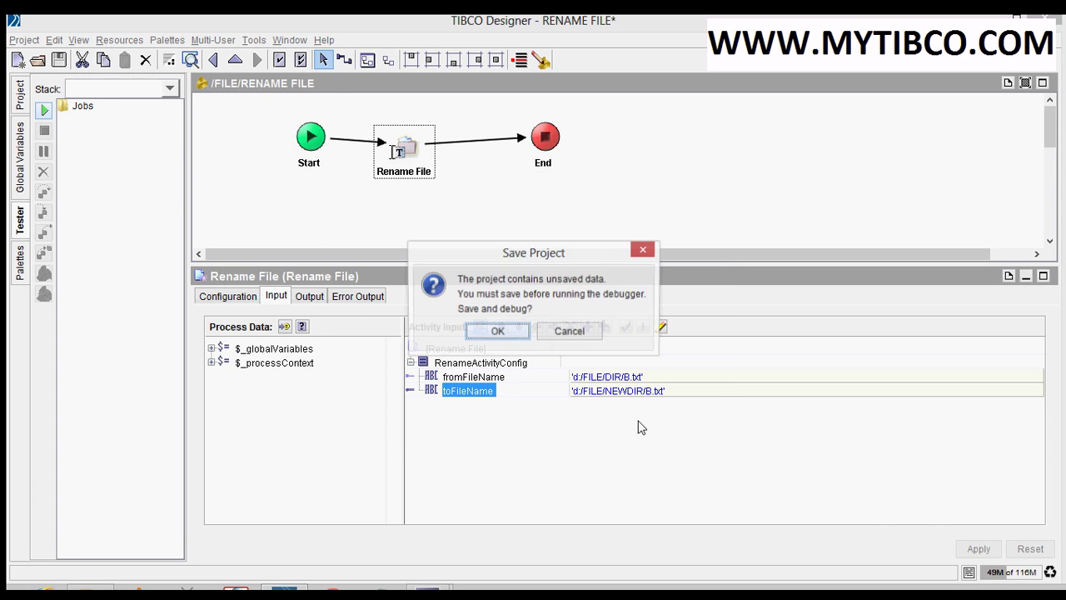
click(497, 333)
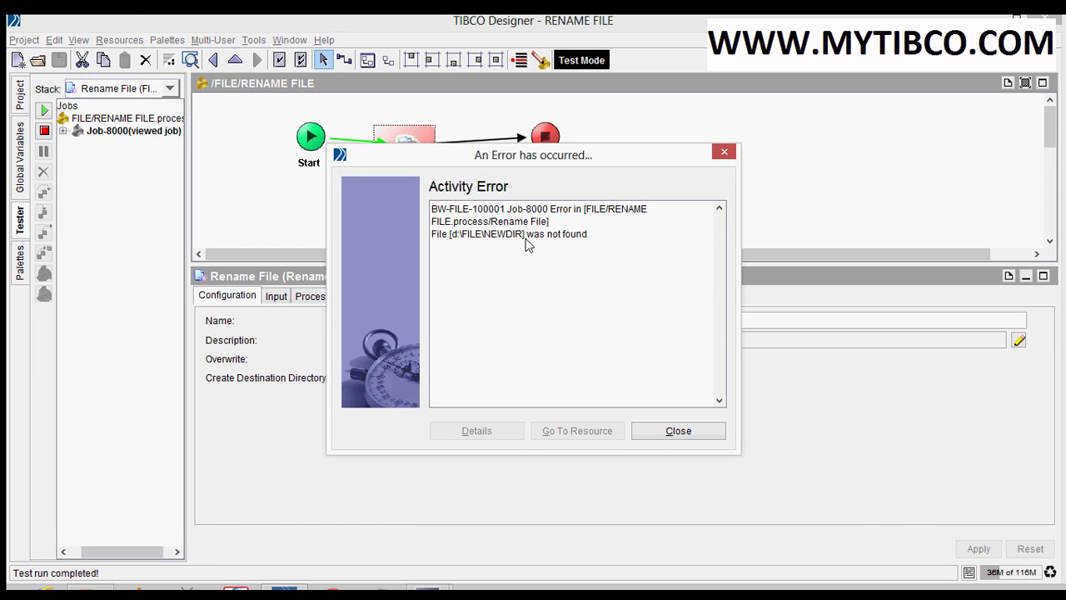
click(679, 431)
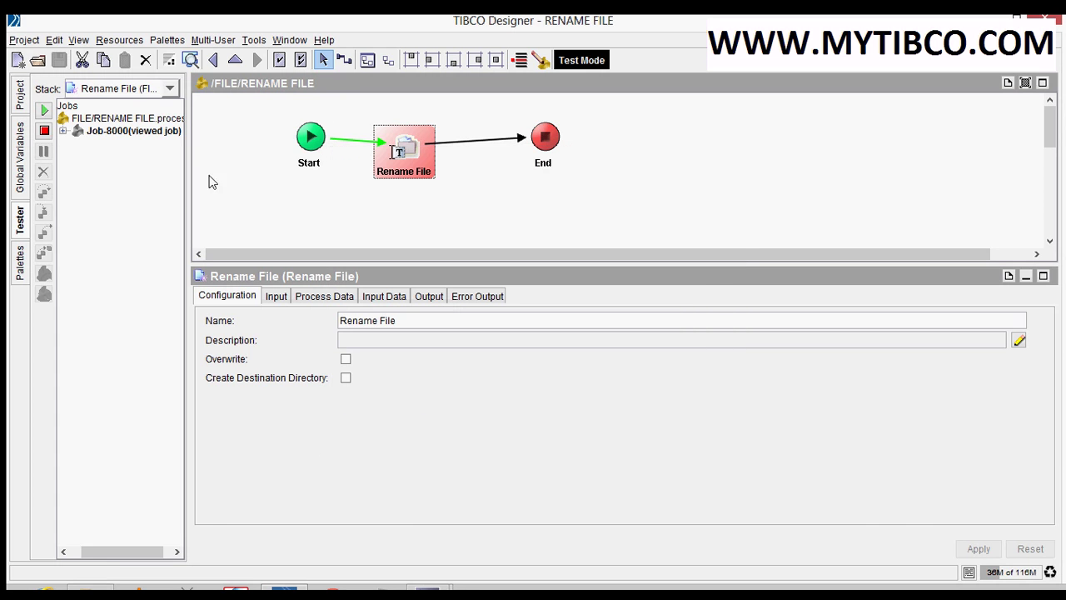
- Stop the test run, enable Create Destination Directory on the Rename File activity and apply the change
click(45, 132)
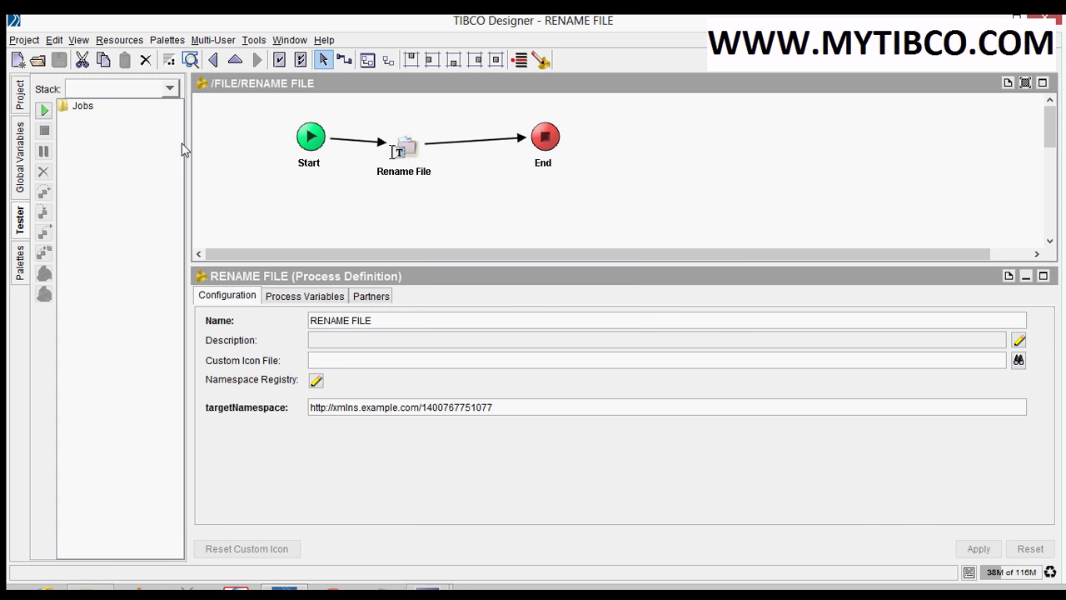
click(420, 165)
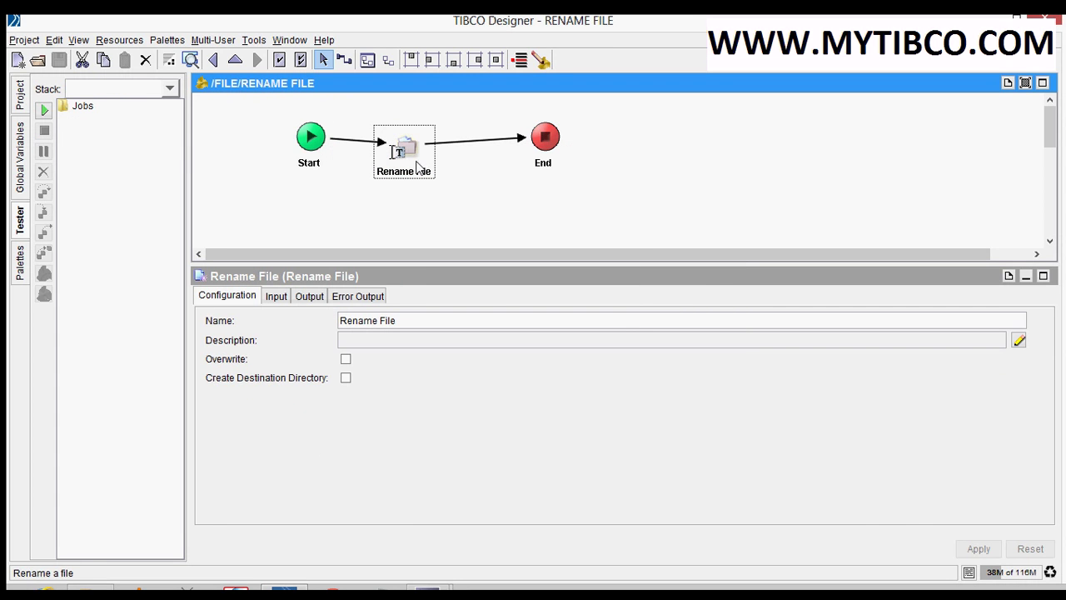
click(346, 378)
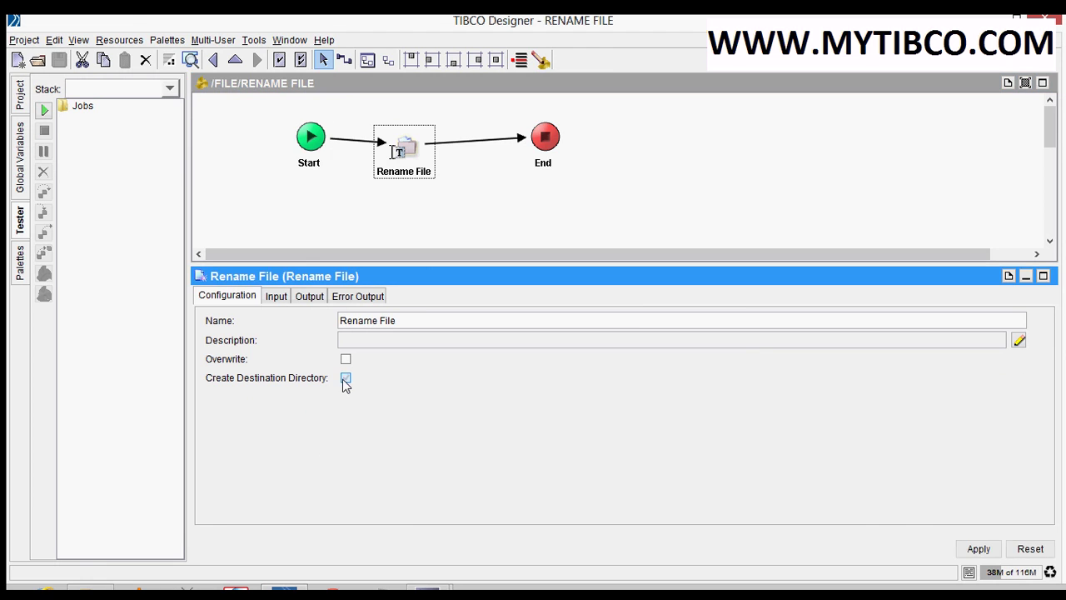
click(979, 549)
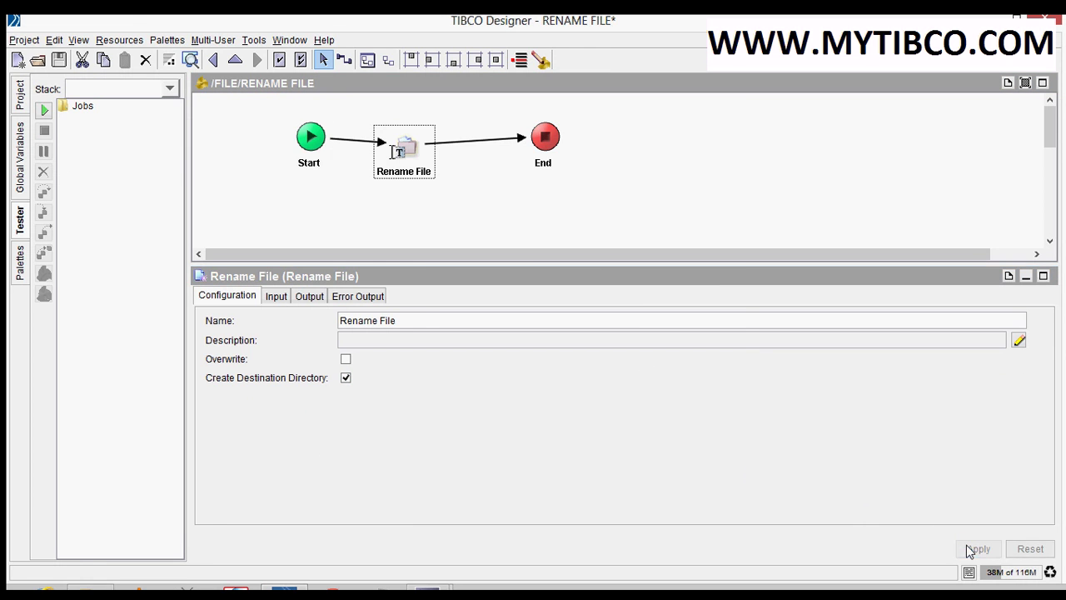
- Save the project, run the current RENAME FILE process again in the tester and view its job
click(45, 110)
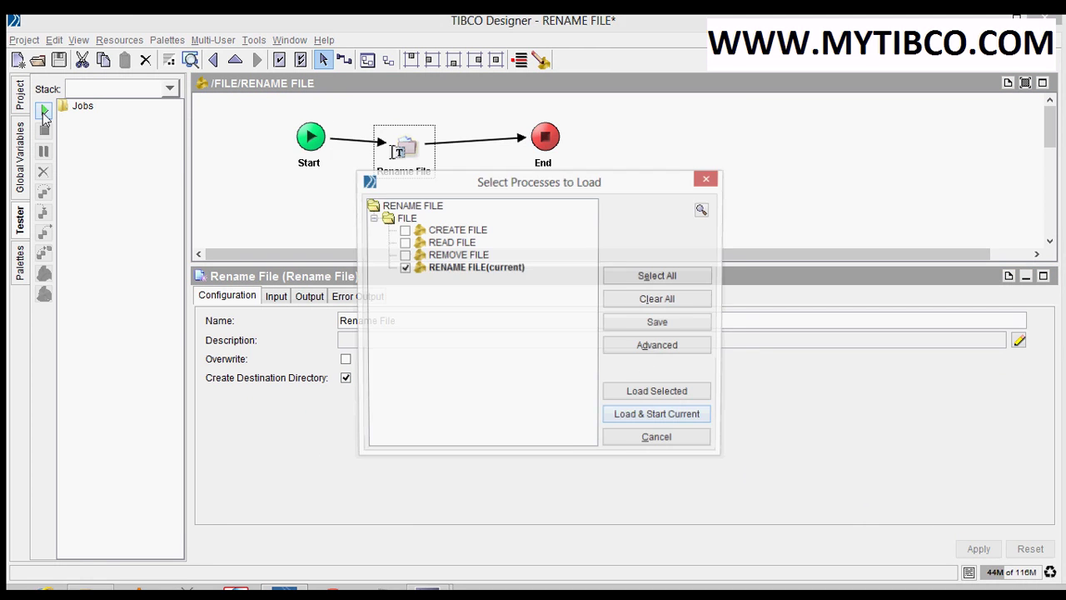
click(660, 419)
click(498, 332)
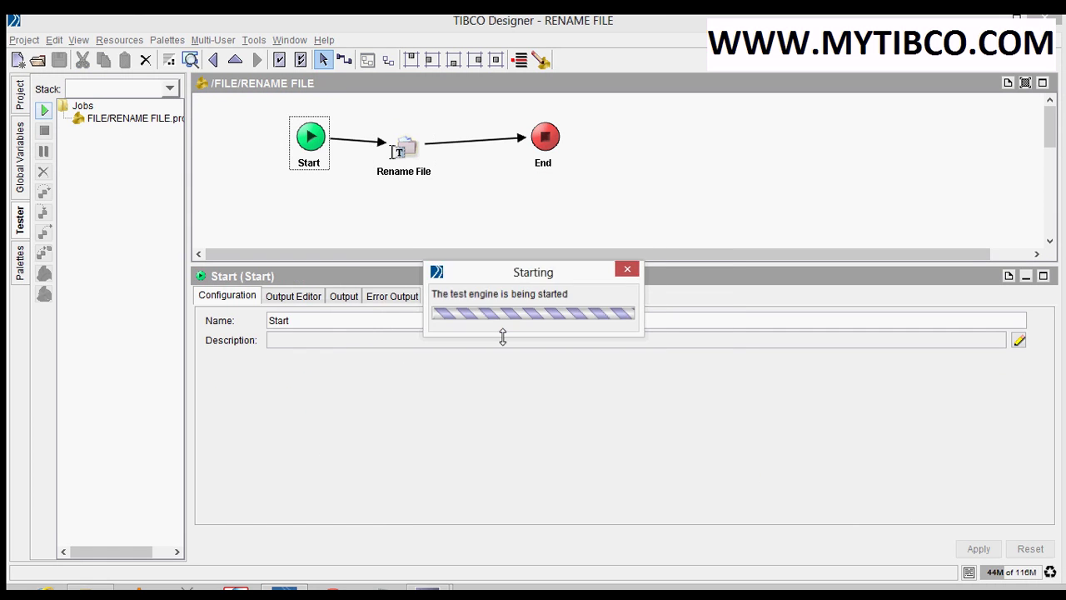
click(124, 133)
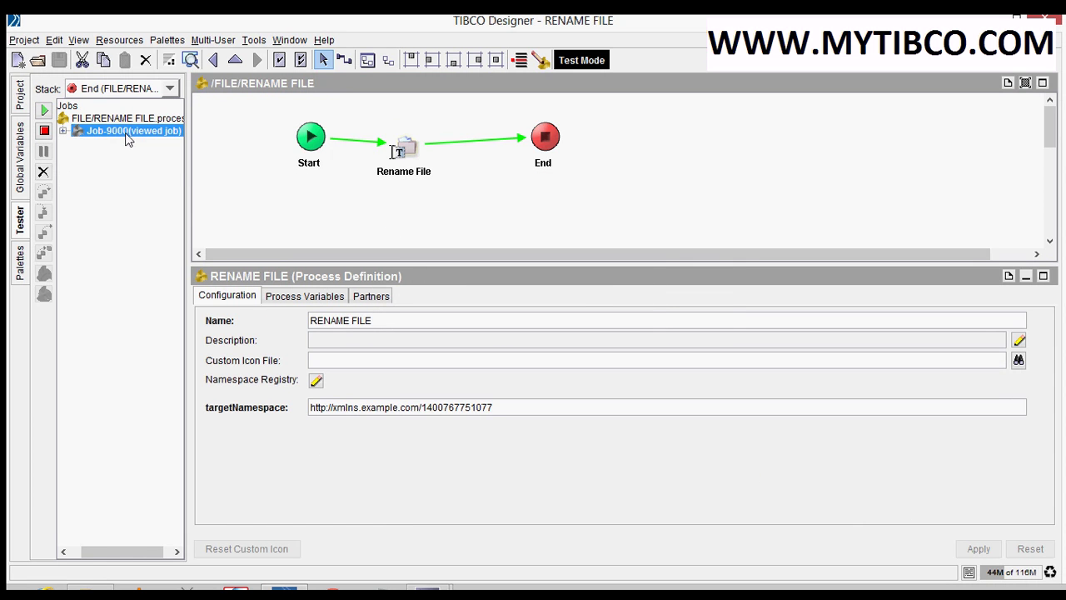
- Switch to File Explorer and check the contents of the DIR and NEWDIR folders inside FILE
key(alt+Tab)
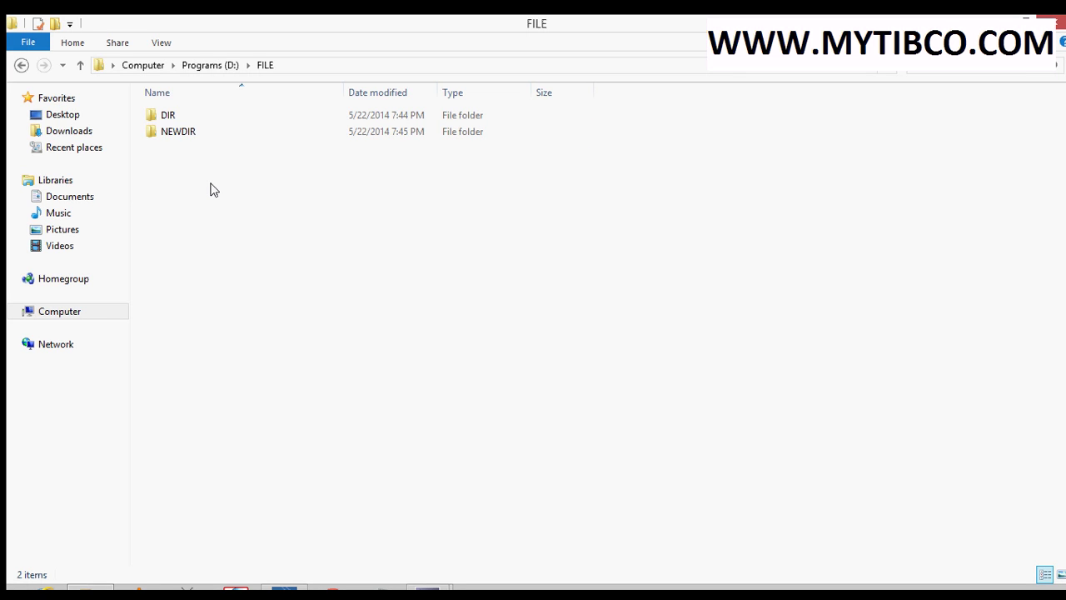
double_click(173, 116)
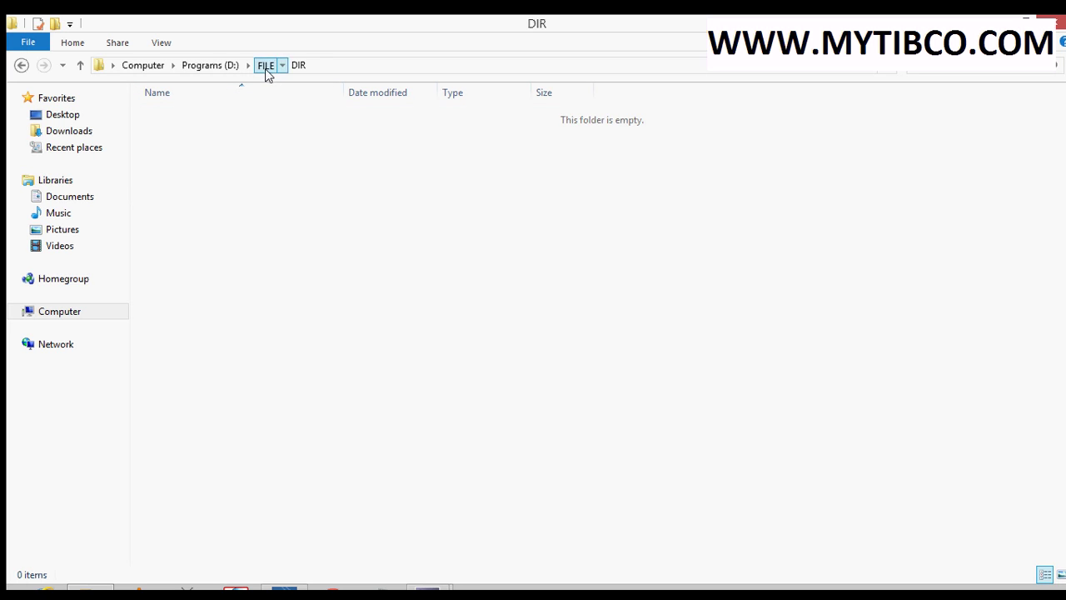
click(265, 66)
double_click(187, 133)
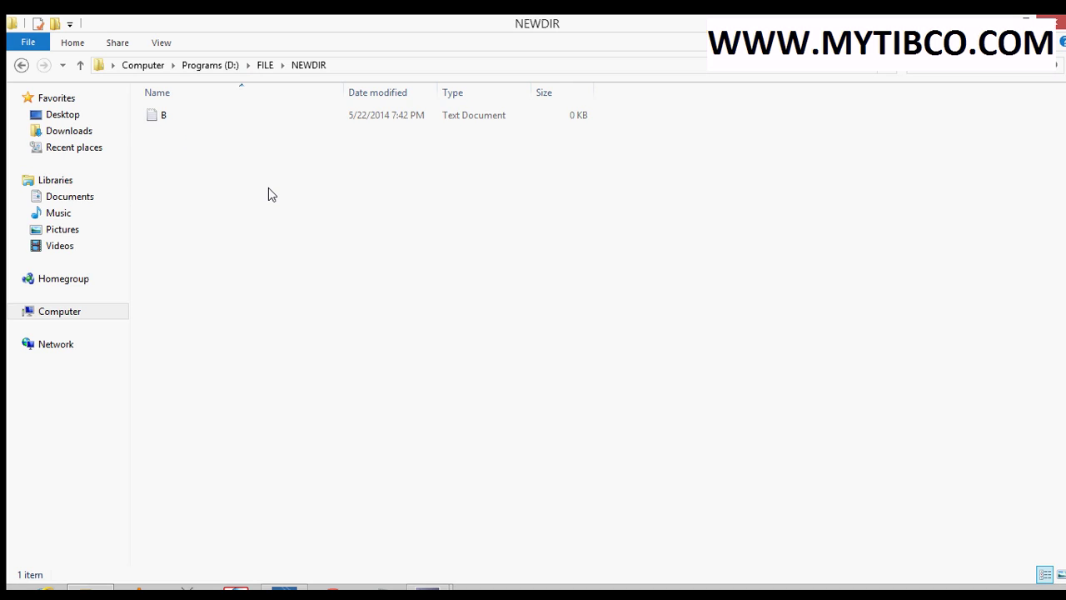
- Return to TIBCO Designer, stop the test run and turn off Create Destination Directory on the Rename File activity
key(alt+Tab)
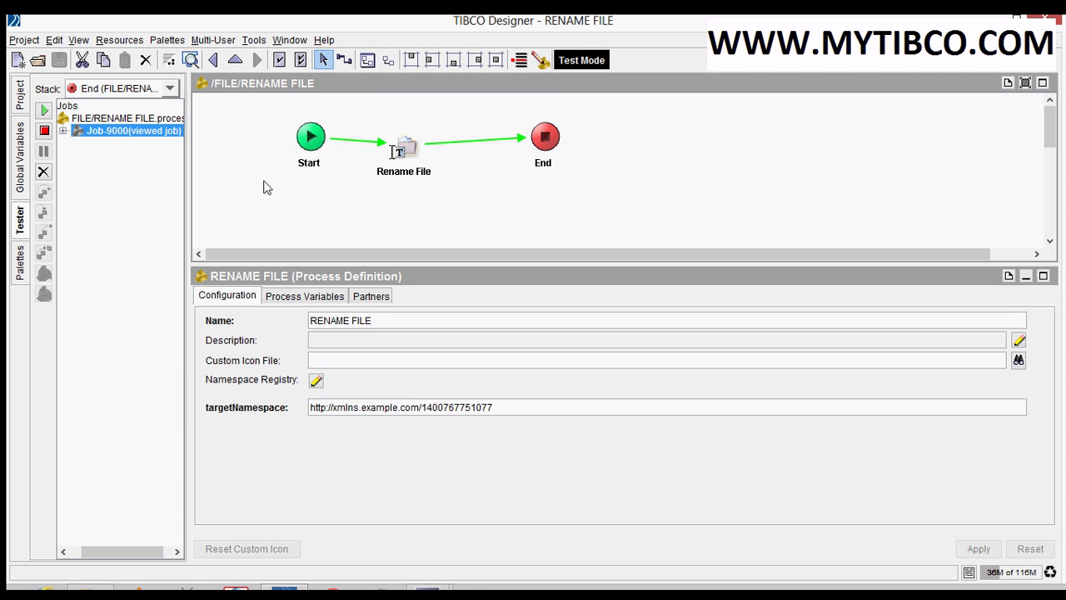
click(47, 133)
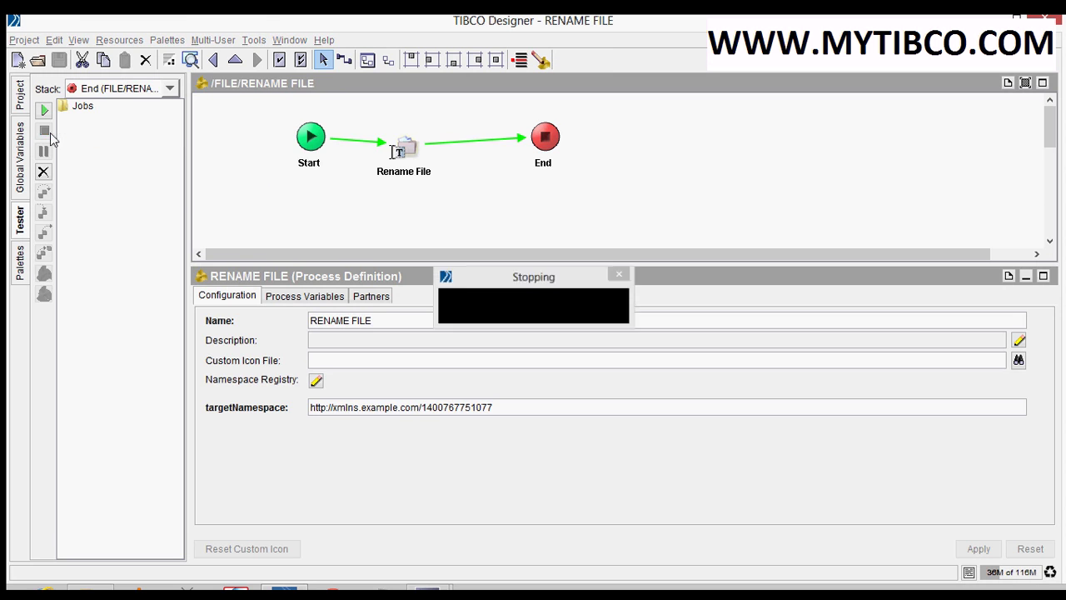
click(404, 154)
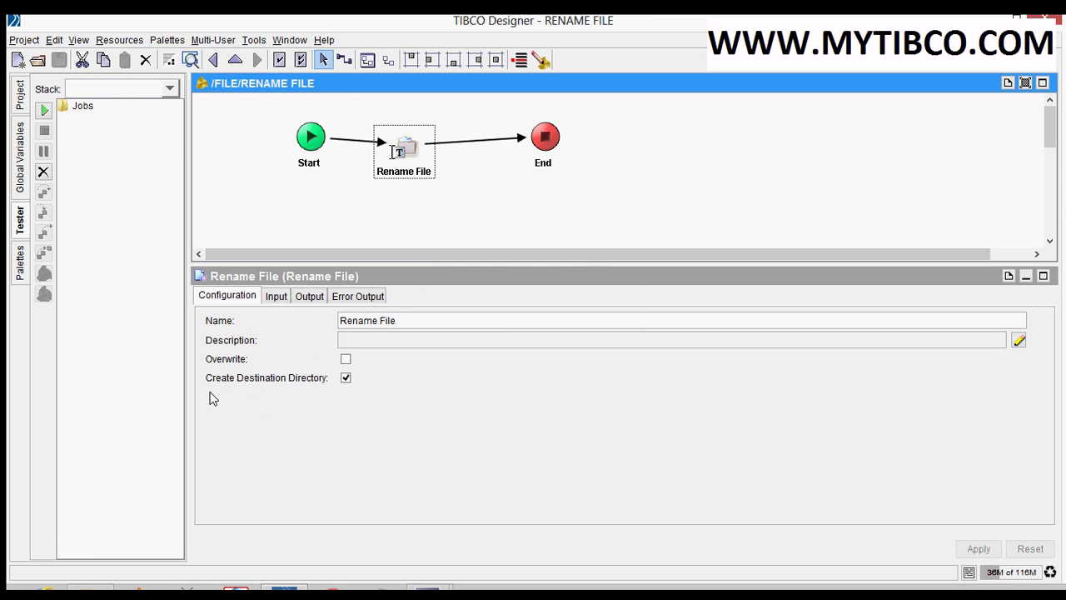
click(345, 379)
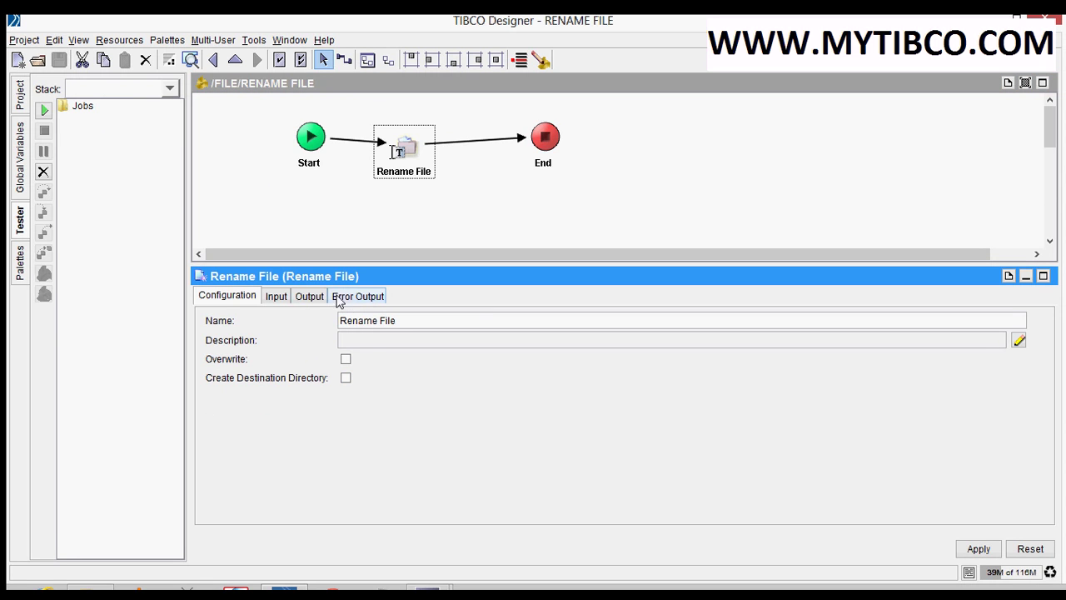
- Examine the Rename File activity's error output schema, including the fields of FileIOException and FileNotFoundException and the other exception types
click(372, 297)
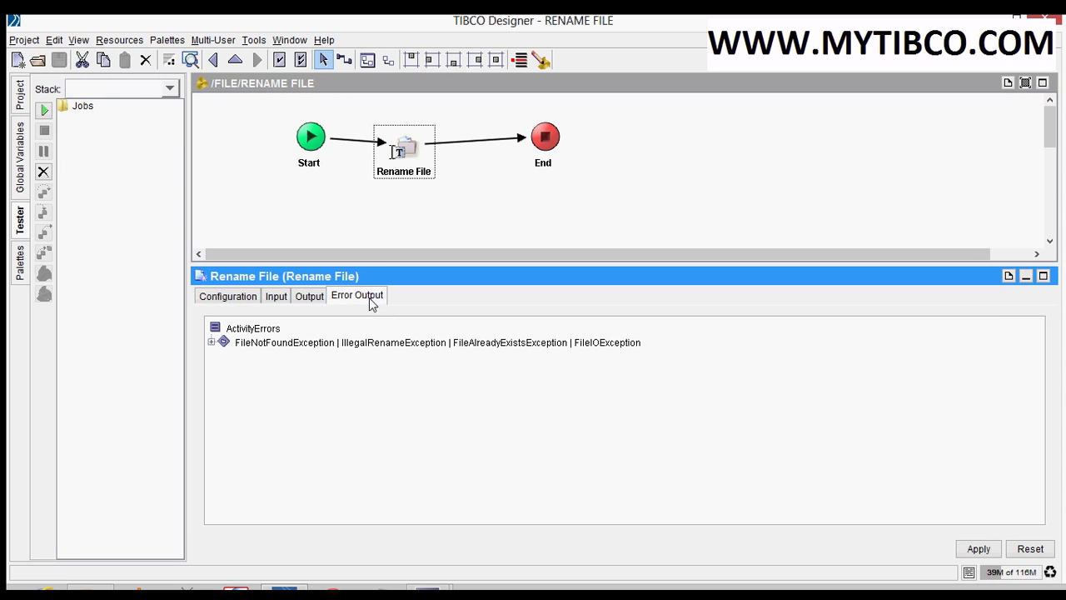
drag(380, 265, 380, 222)
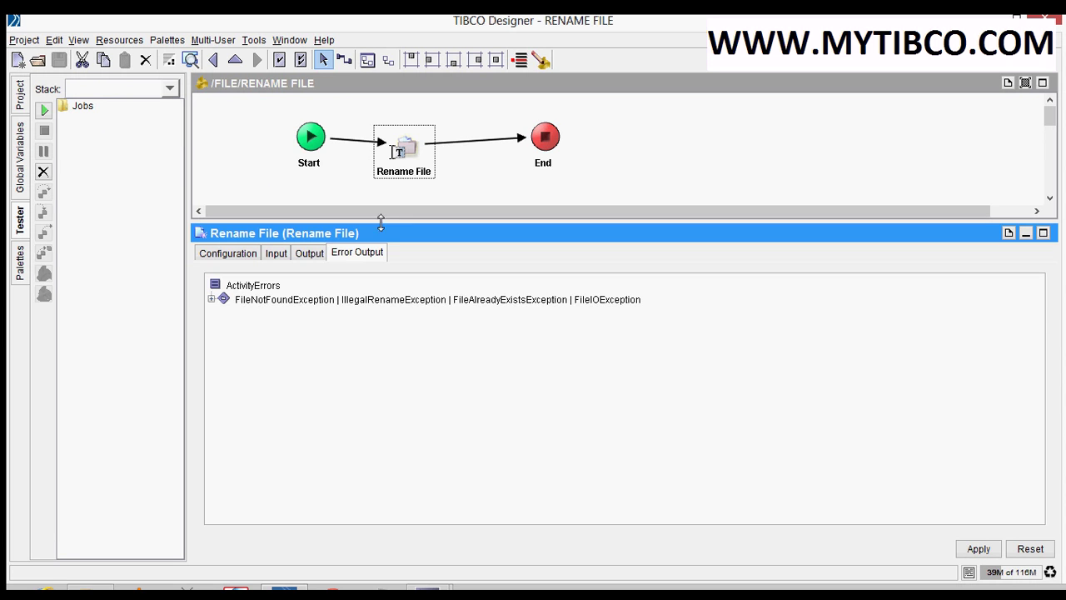
click(211, 299)
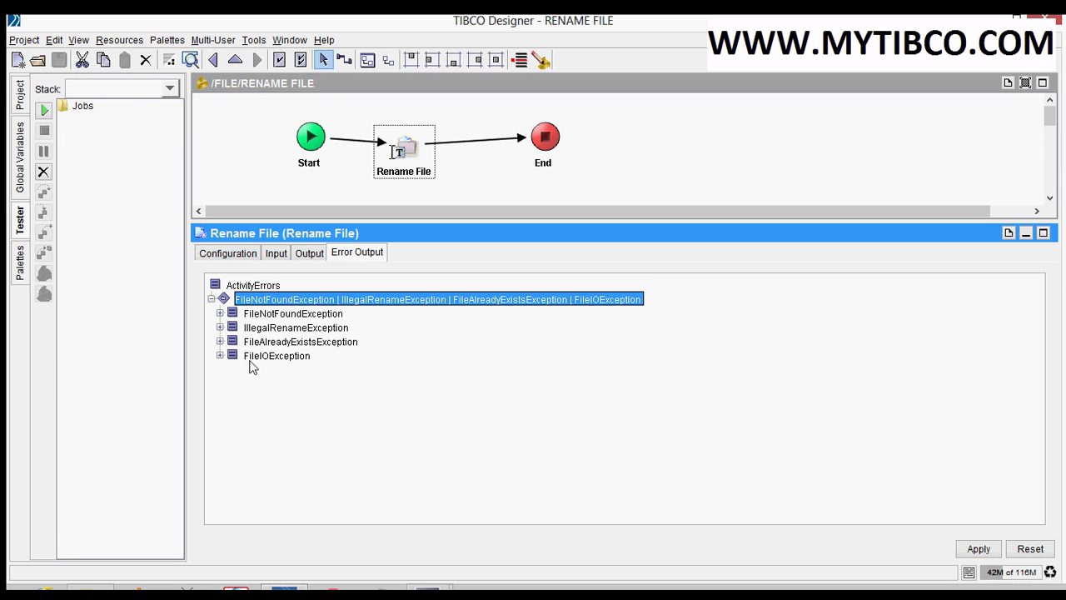
click(220, 356)
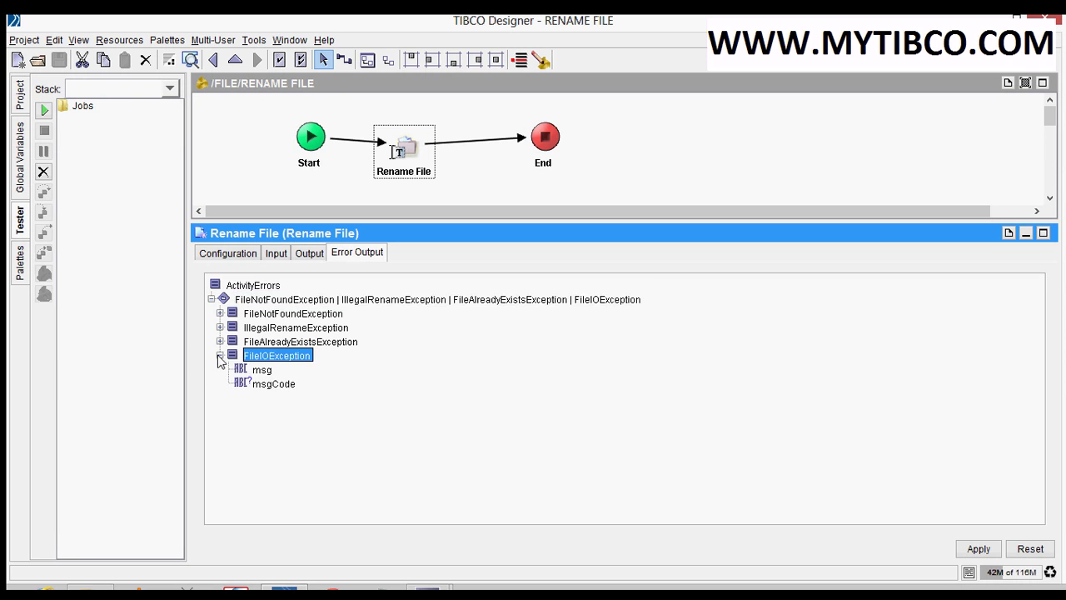
click(270, 315)
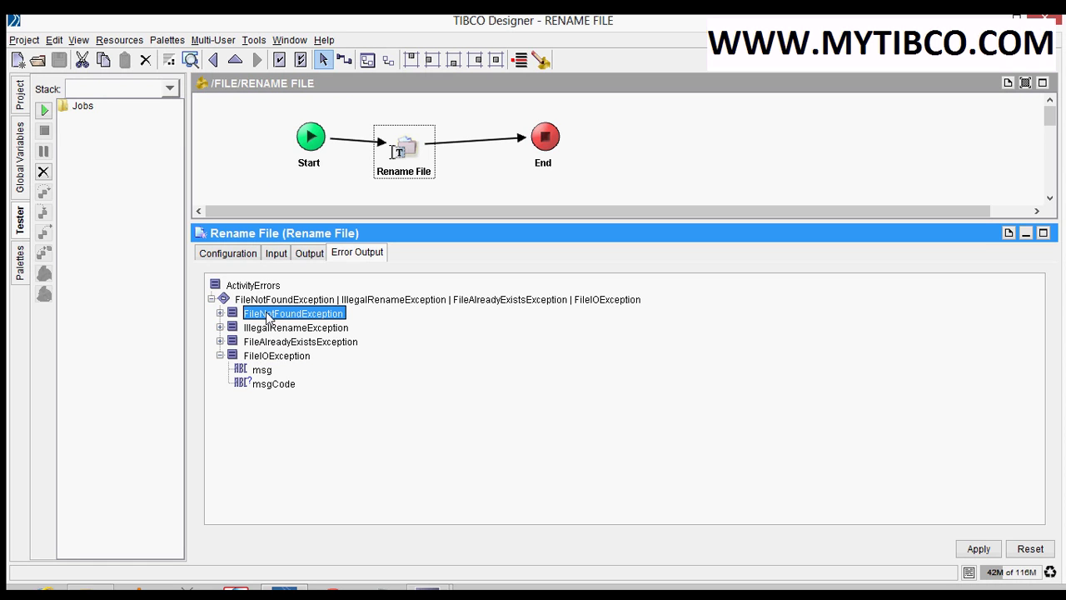
click(221, 314)
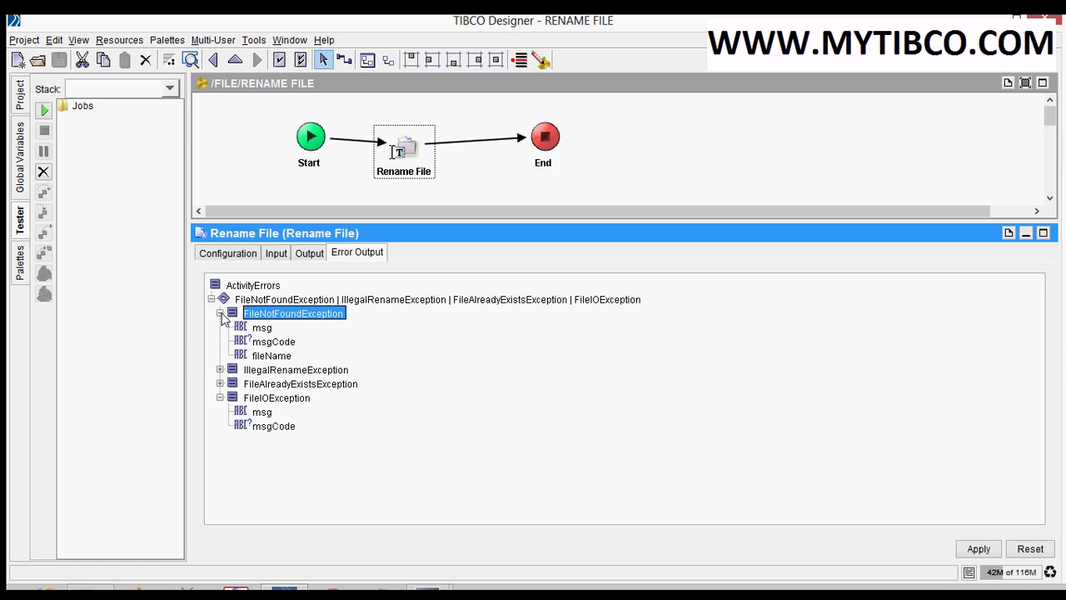
click(220, 314)
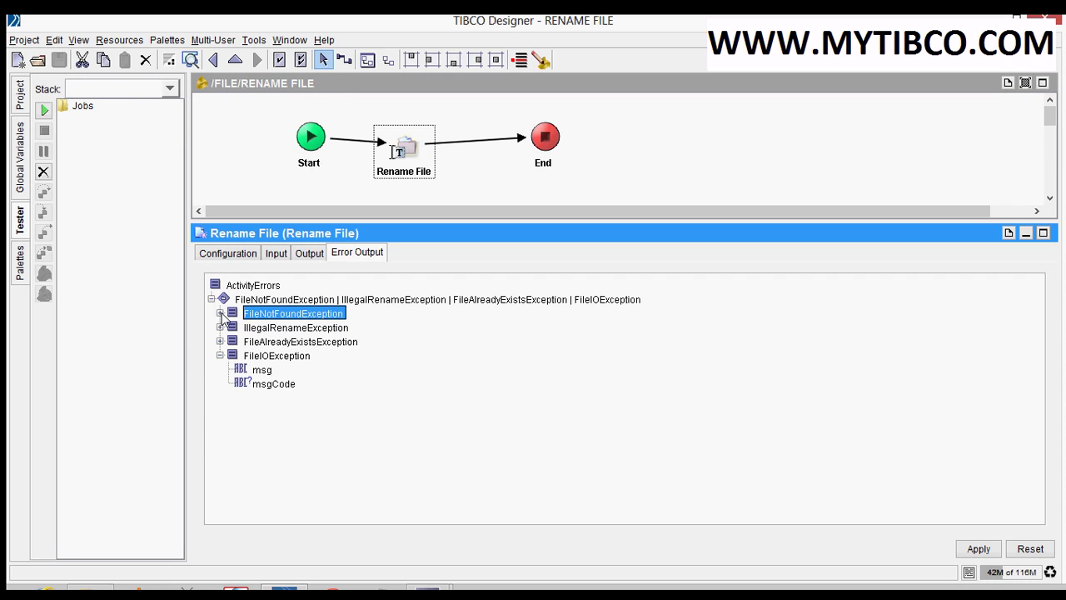
click(283, 342)
click(286, 330)
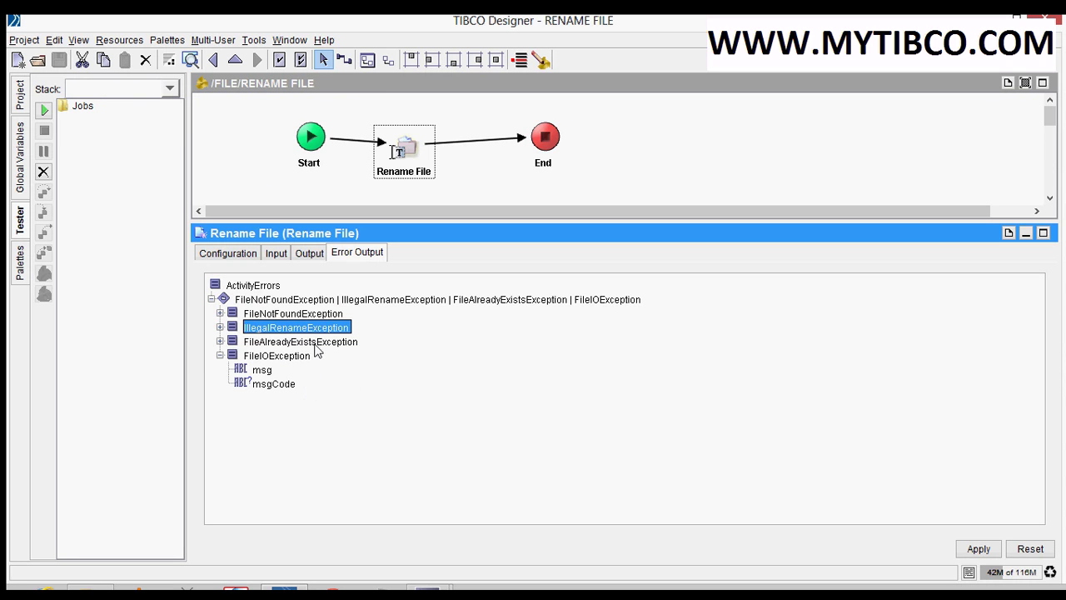
click(318, 348)
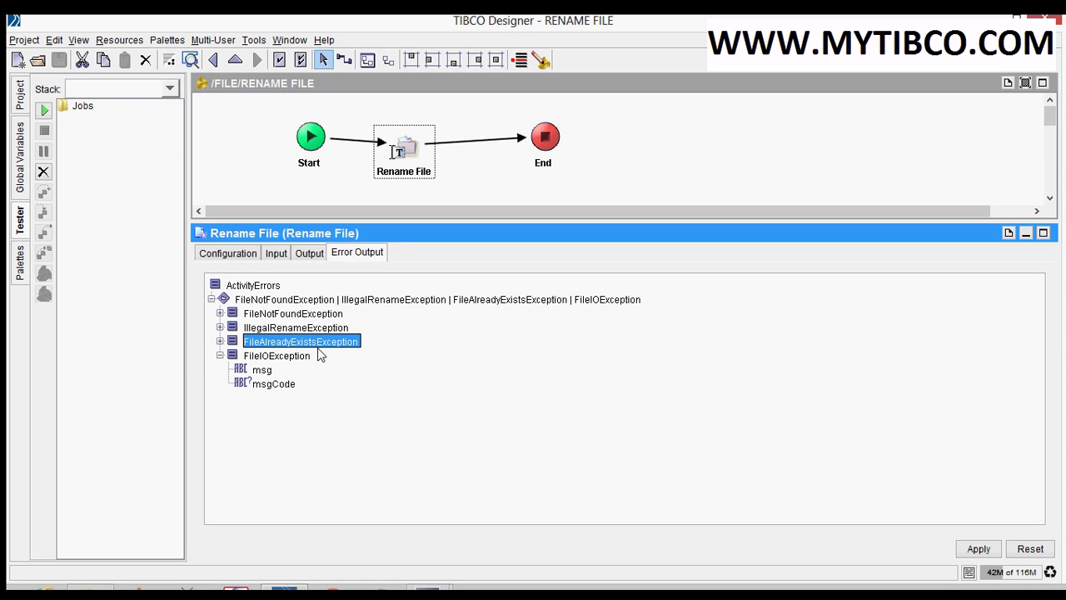
click(274, 358)
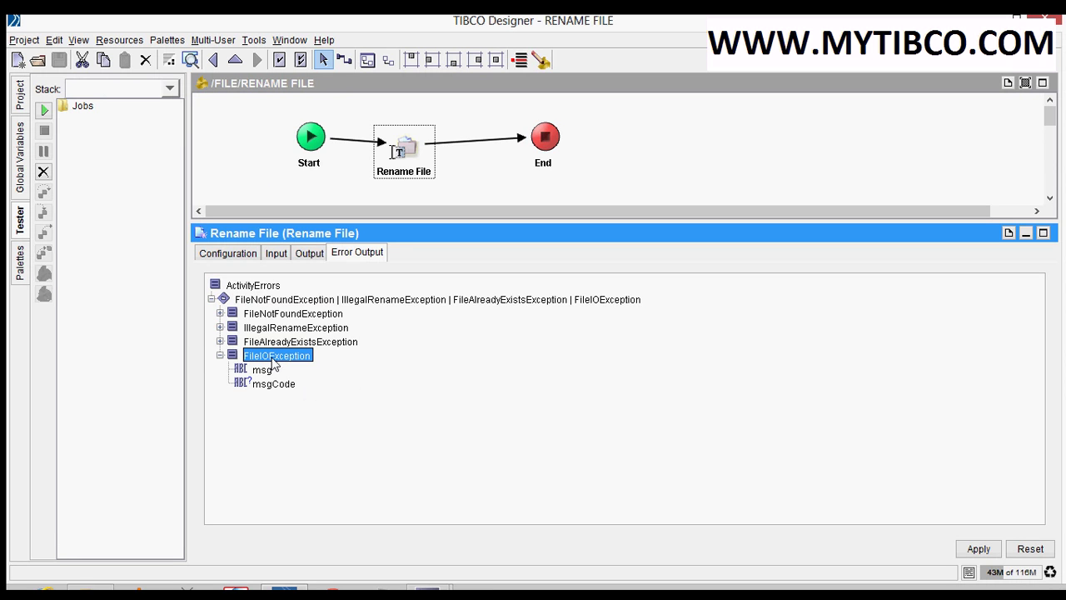
- Apply the pending Rename File configuration change and enlarge the process diagram area
click(974, 554)
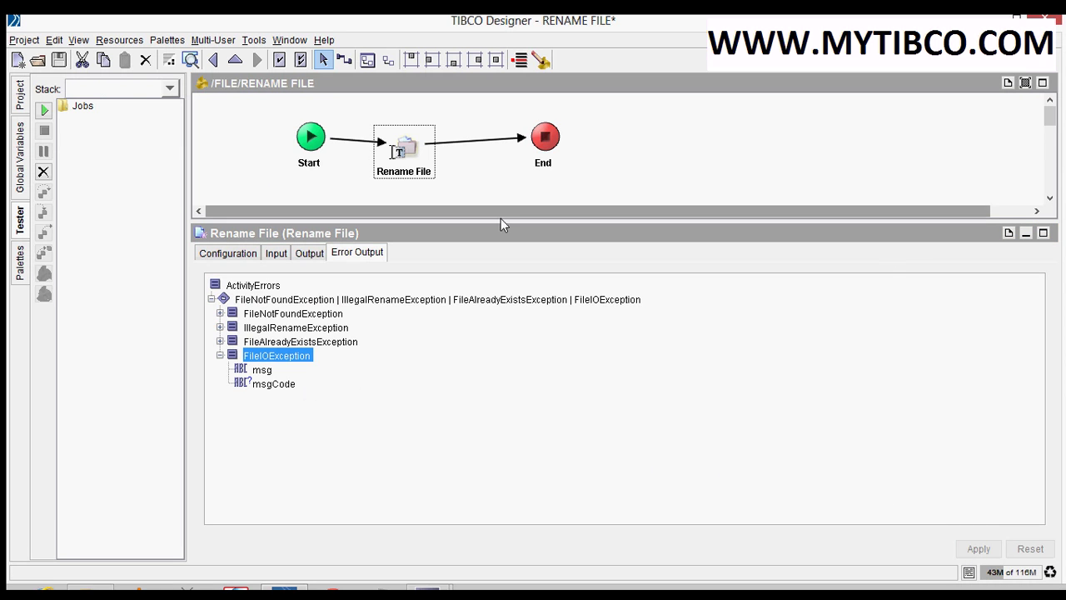
drag(500, 218, 499, 296)
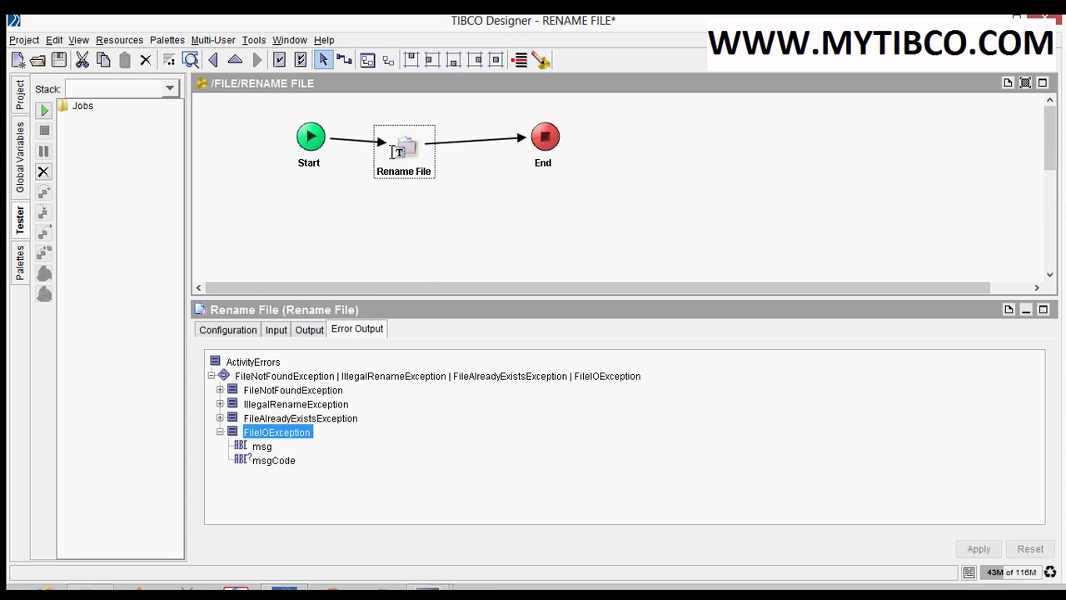
click(431, 588)
click(345, 502)
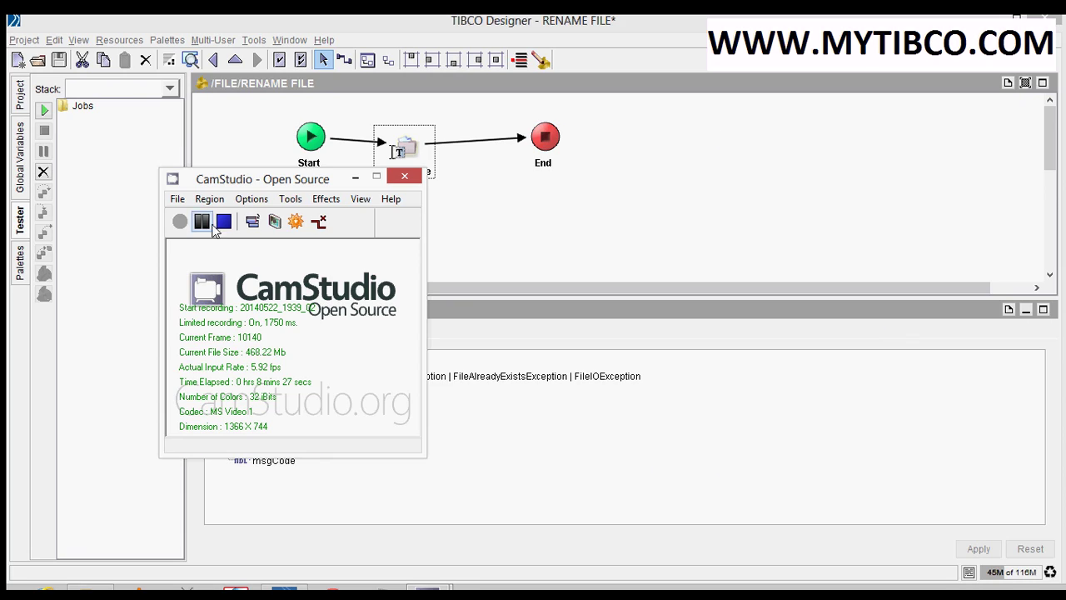